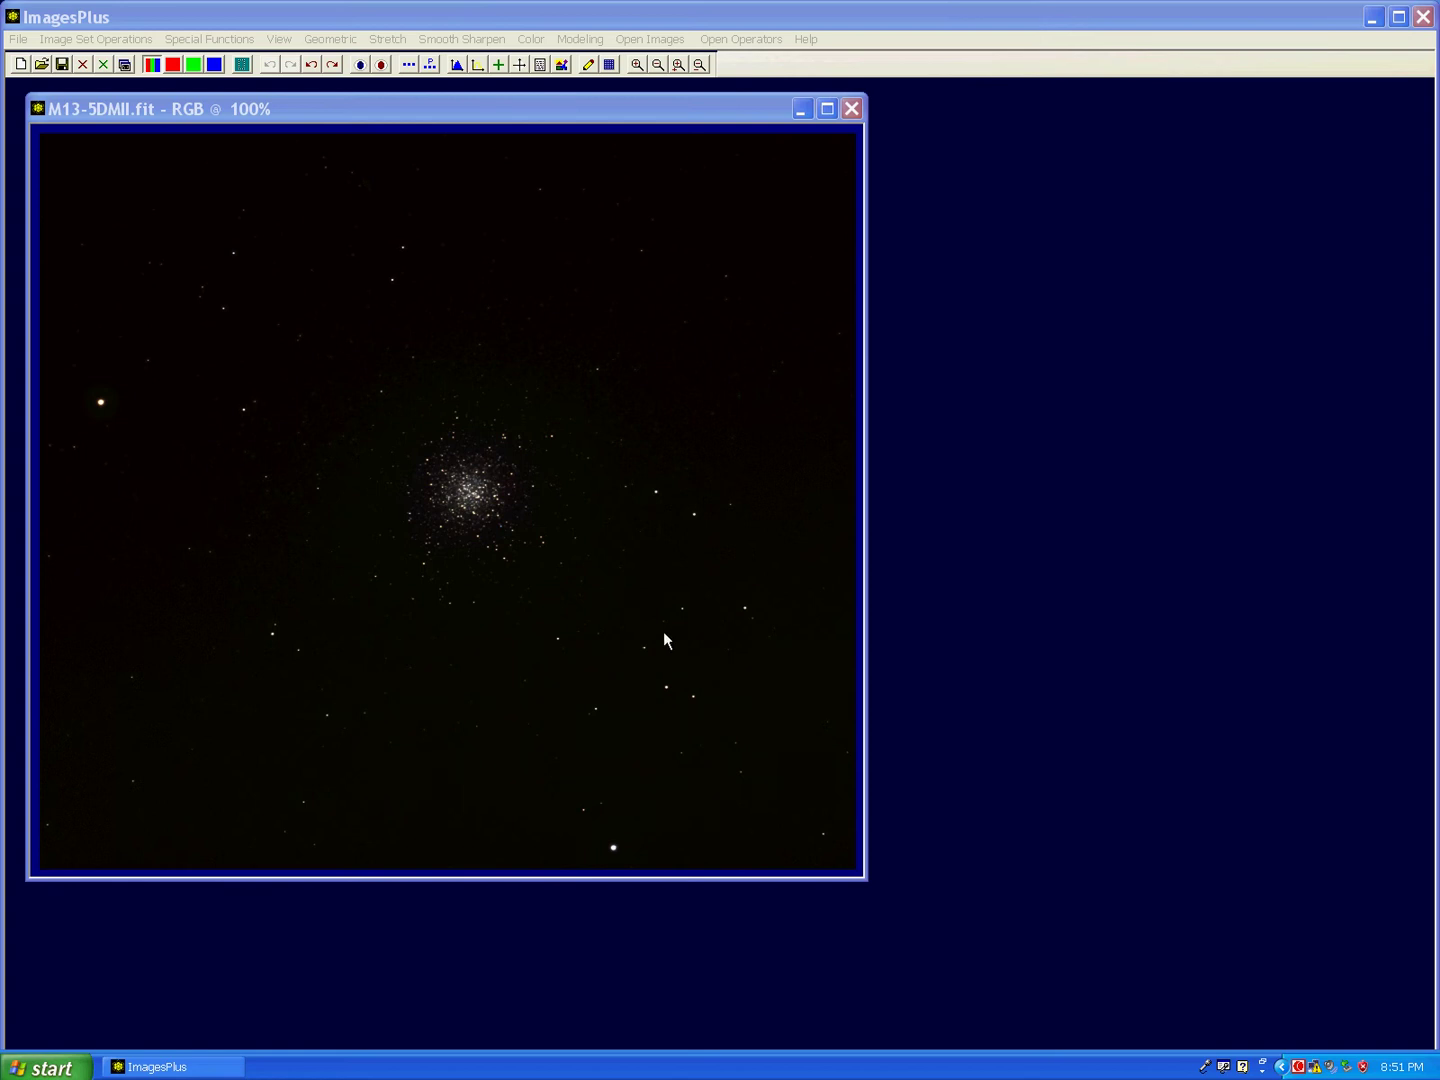
Step: Open Digital Development and drag the highlight break-point down to about 6885
click(387, 39)
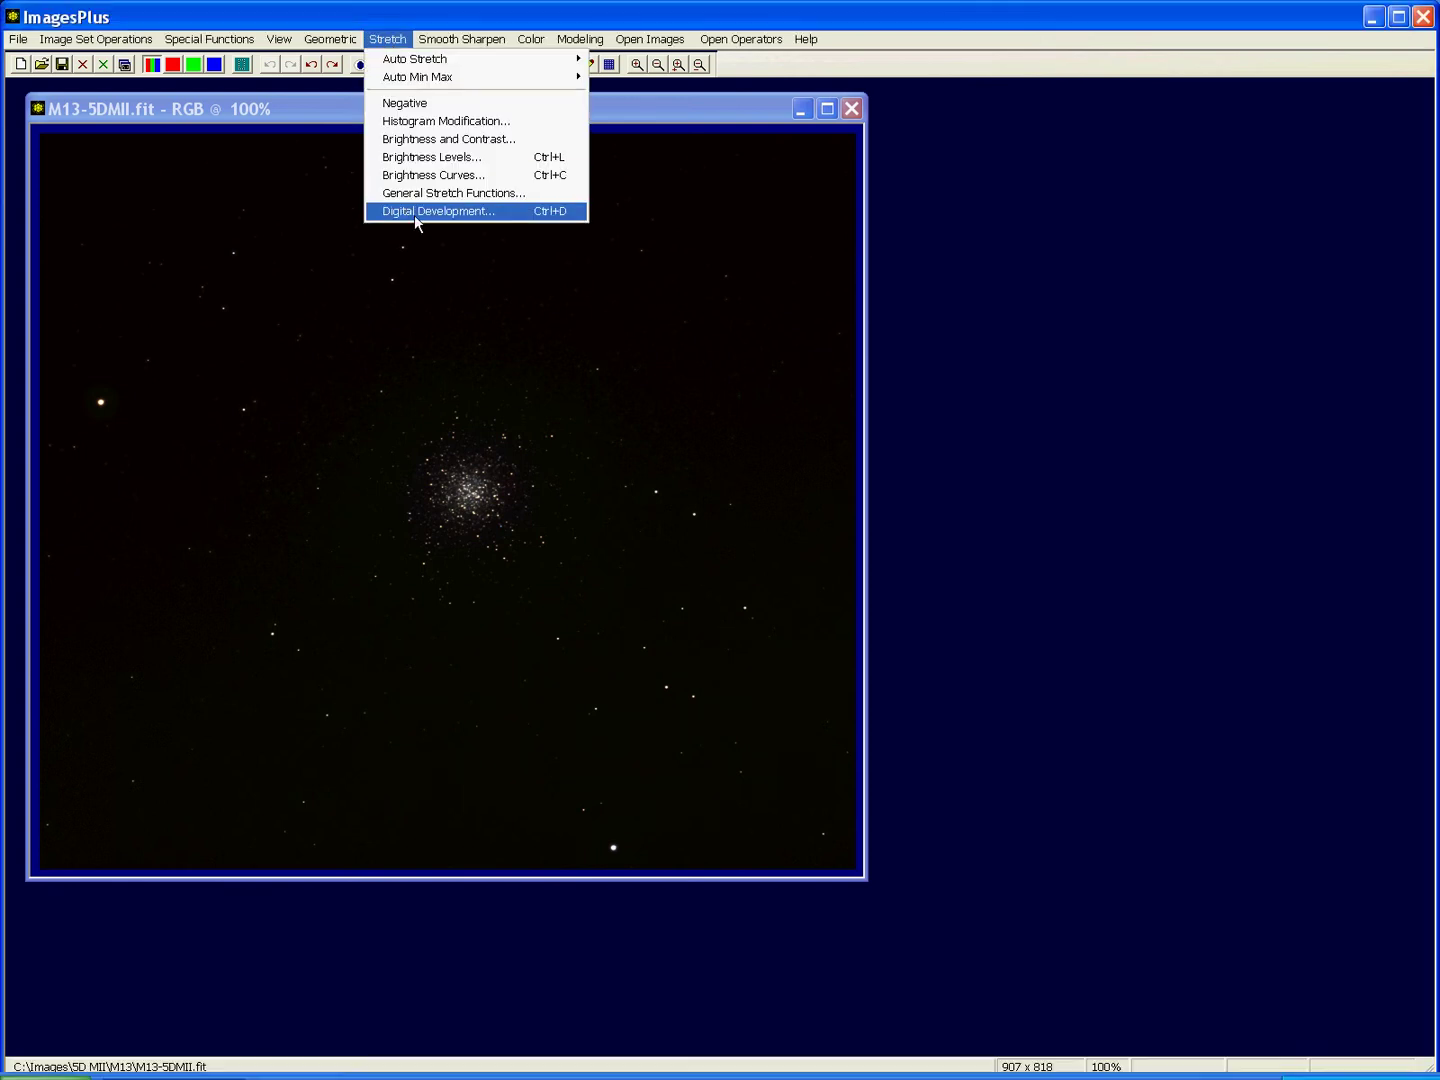
click(417, 211)
drag(1085, 570, 1049, 551)
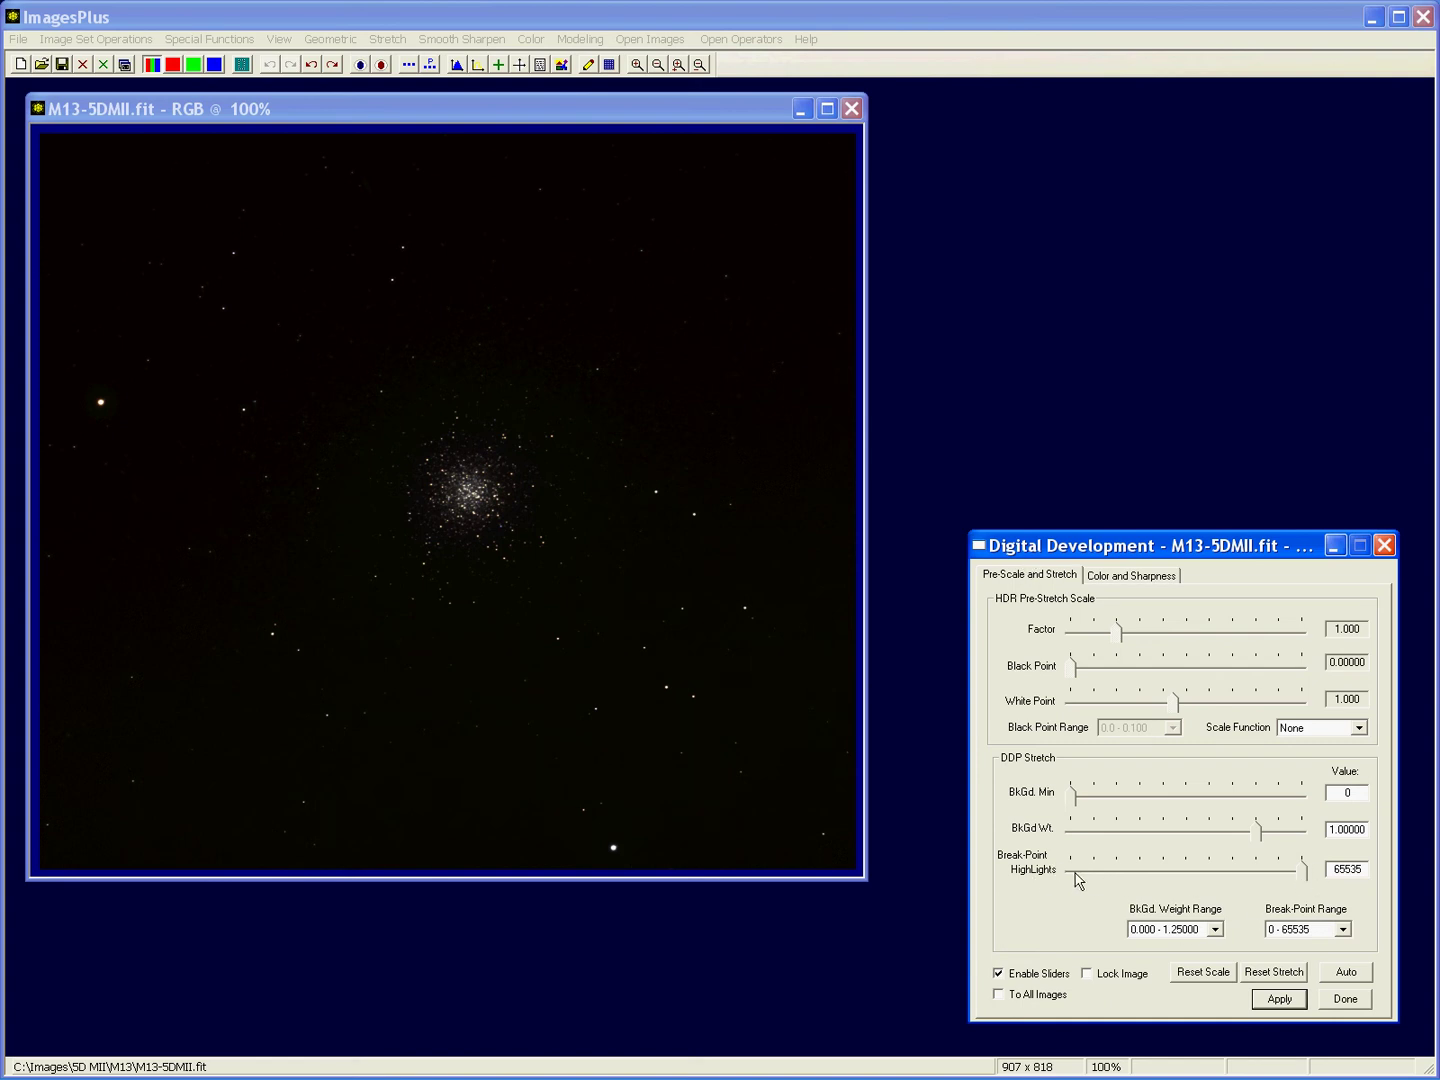
click(1305, 878)
drag(1304, 876, 1116, 873)
drag(1120, 880, 1101, 879)
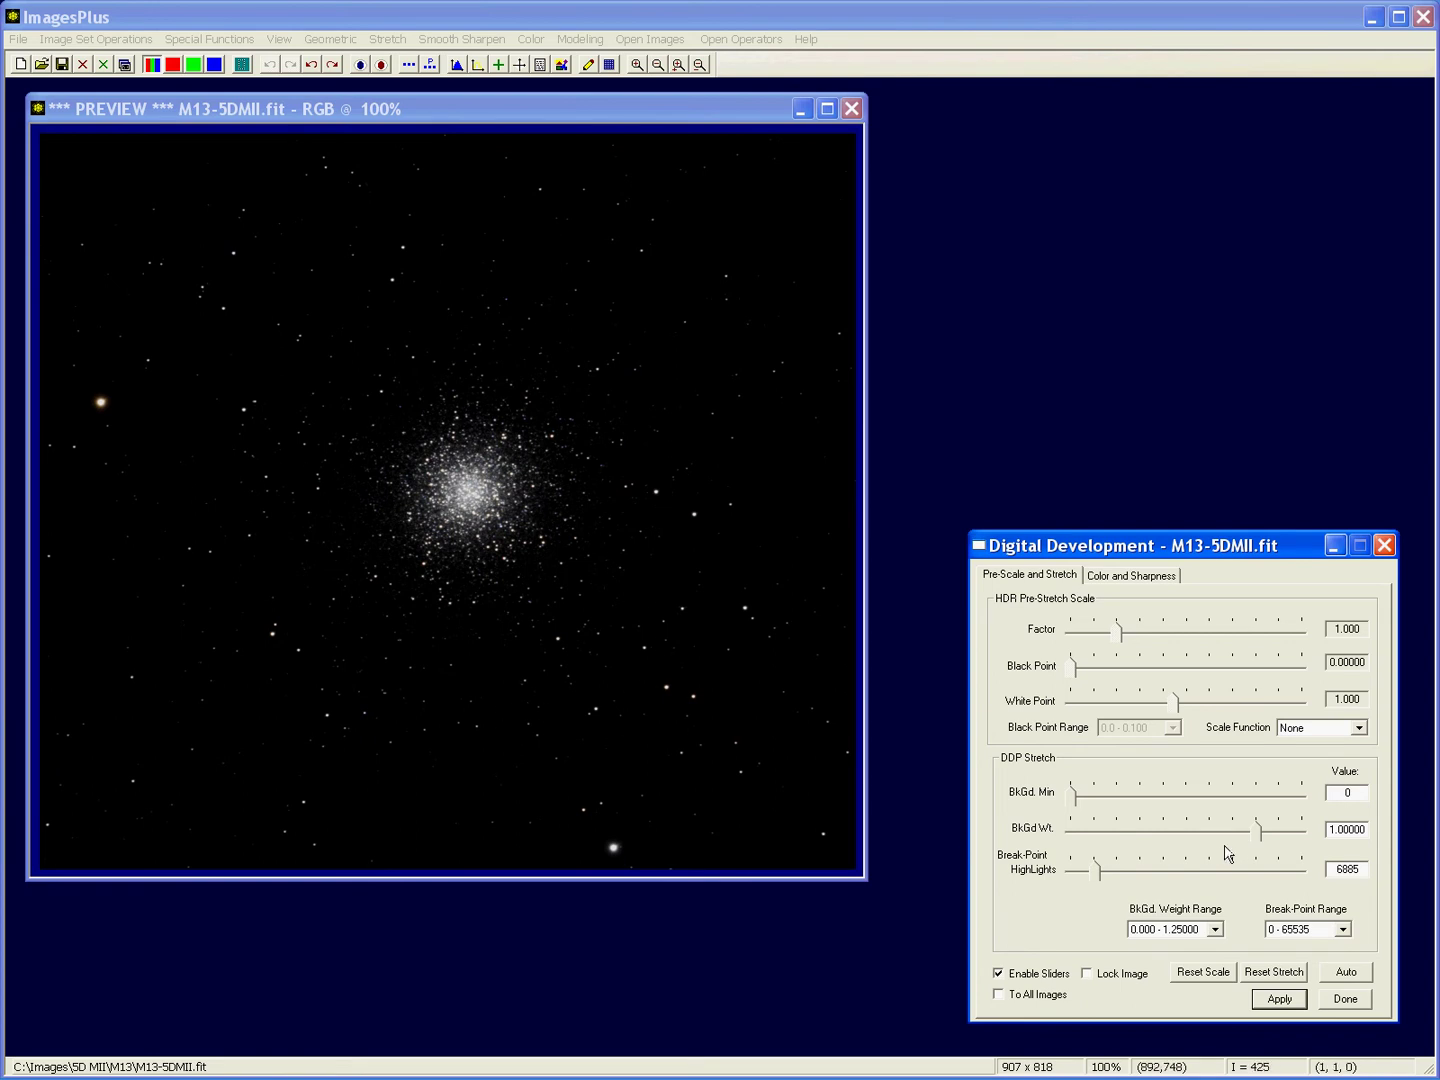
Step: Nudge the background weight down to 0.74875
drag(1262, 838, 1215, 842)
drag(1215, 844, 1214, 844)
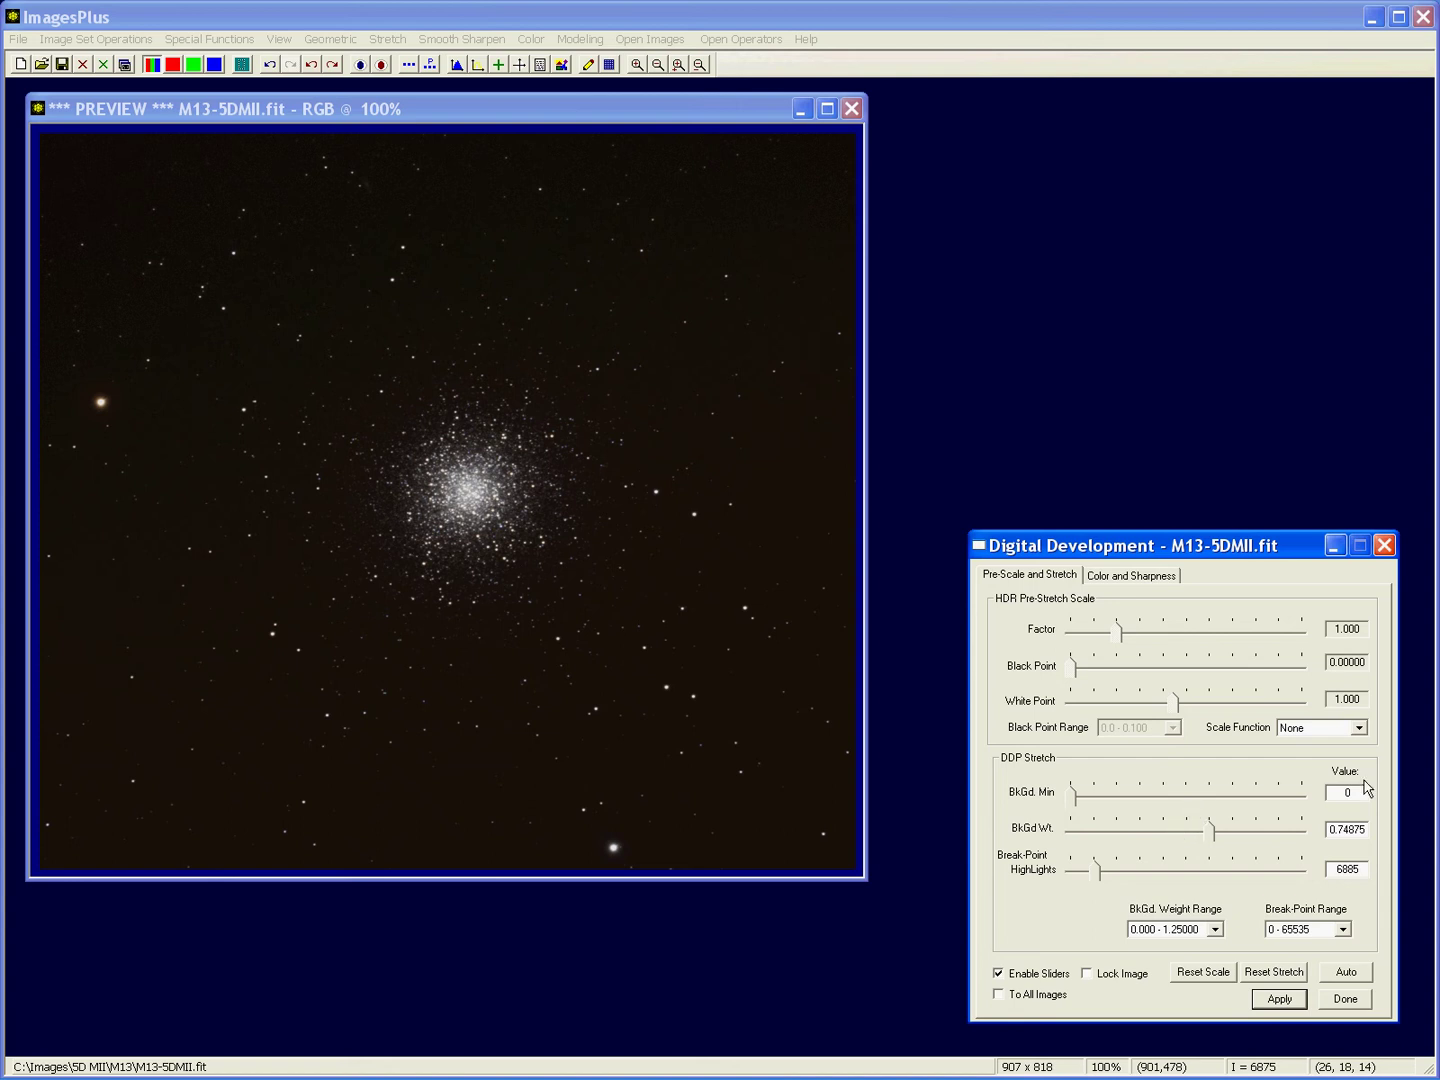
Step: Try Linear scaling with a raised white point, then switch to nth Root X^n
click(1359, 727)
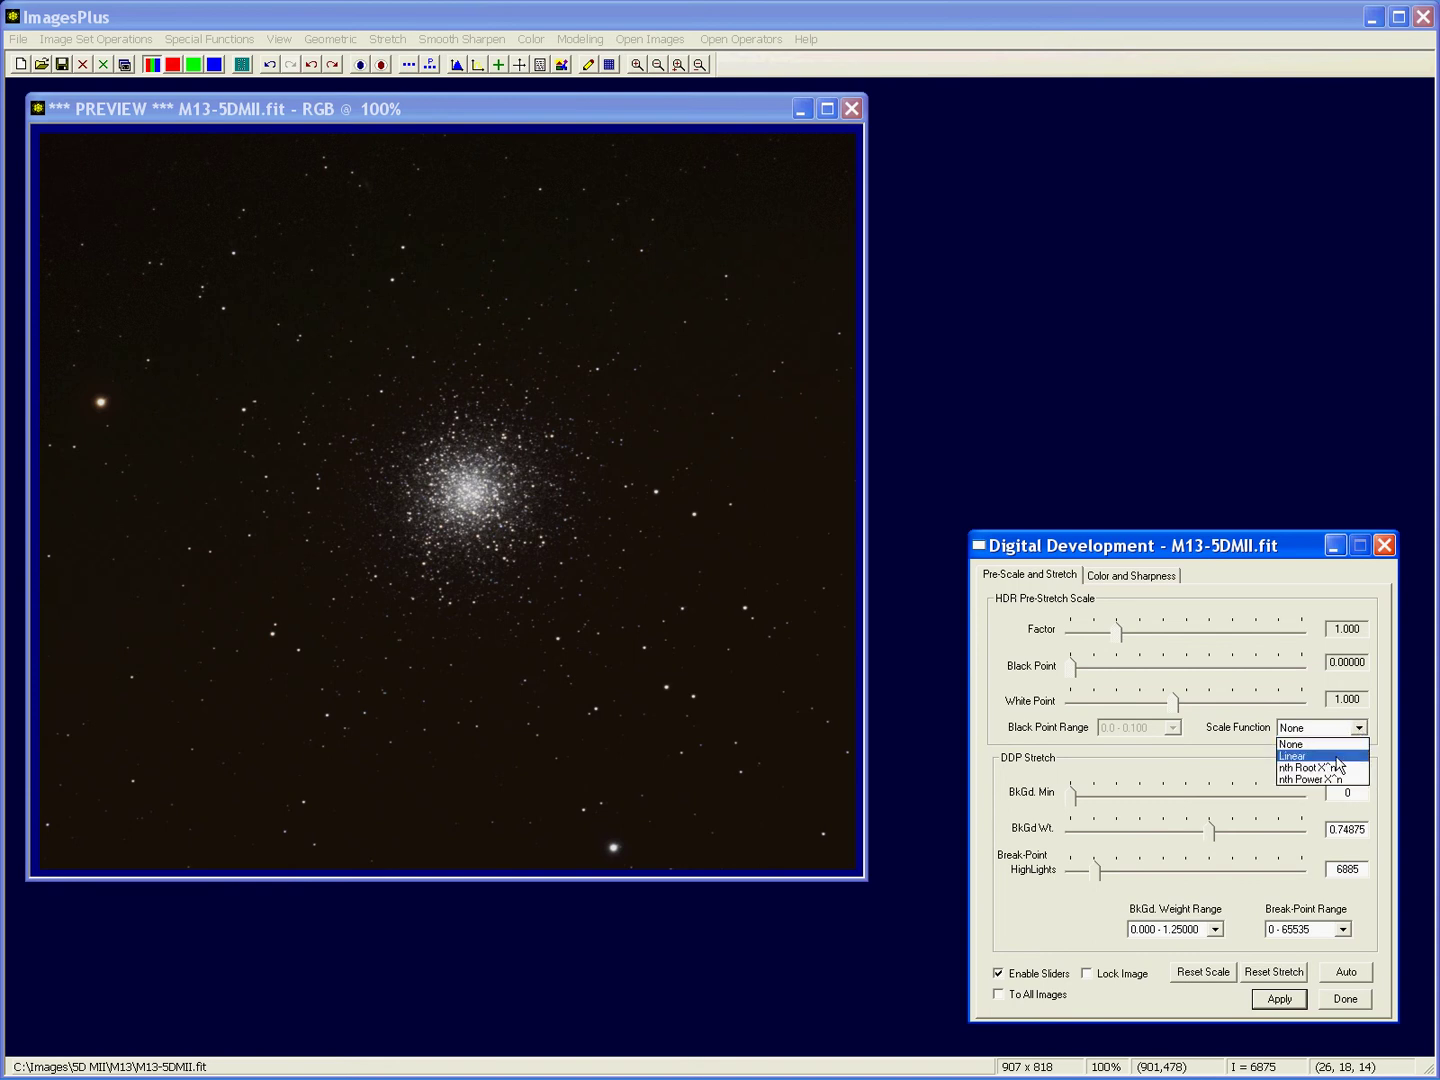
click(1336, 757)
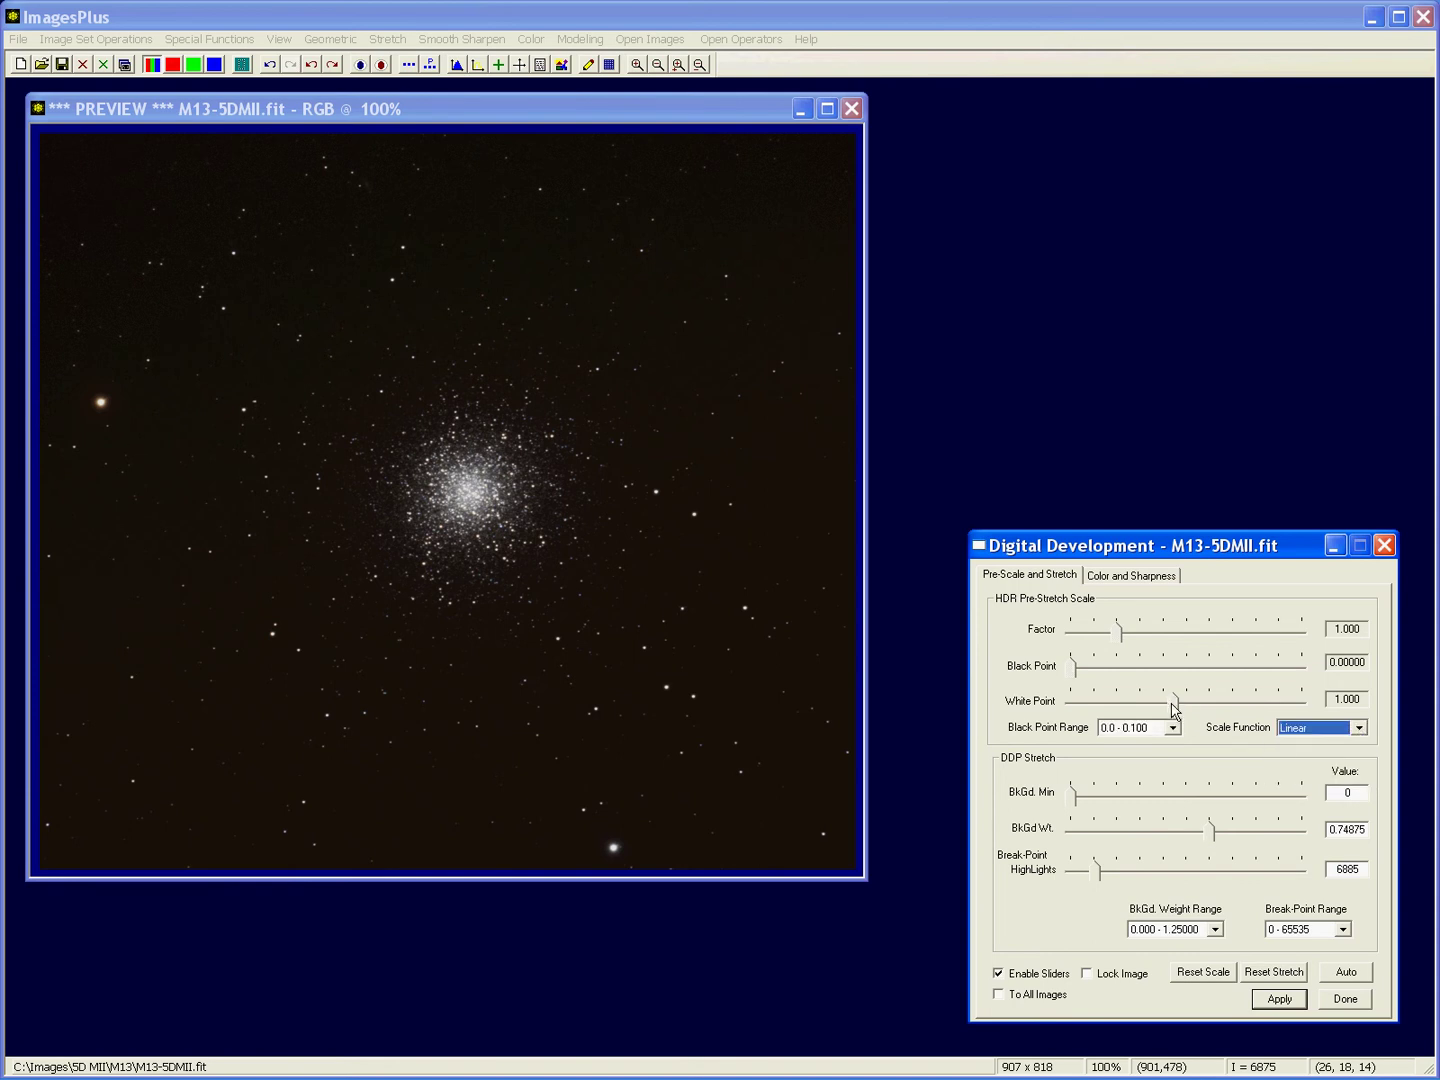
drag(1176, 705, 1267, 711)
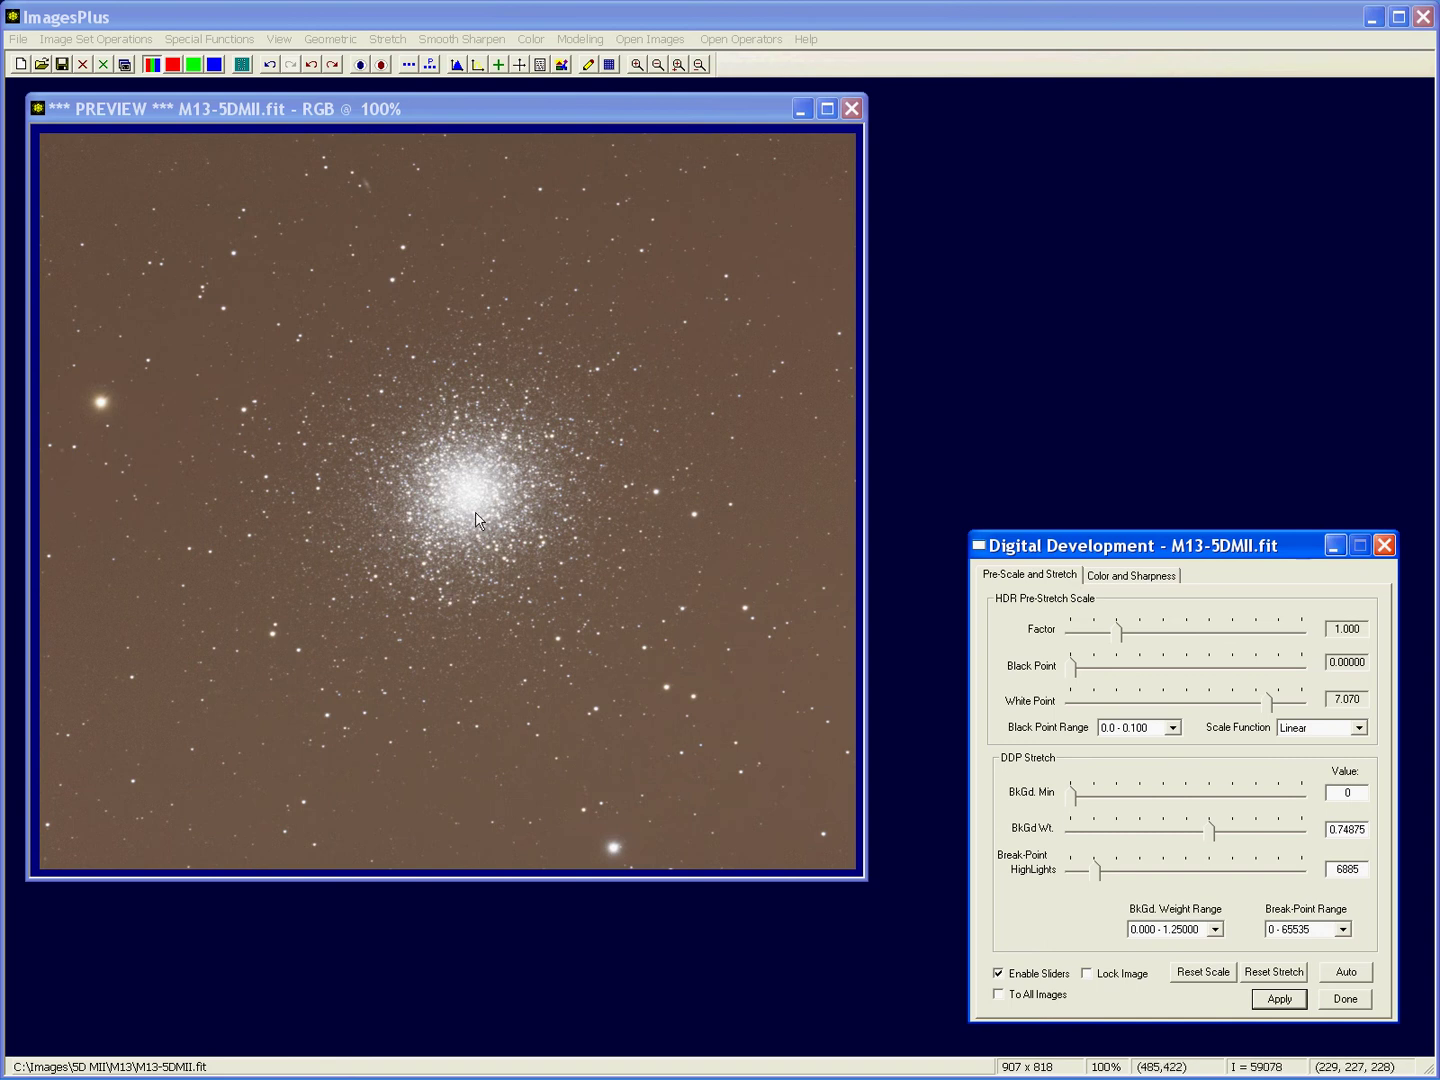
click(1357, 732)
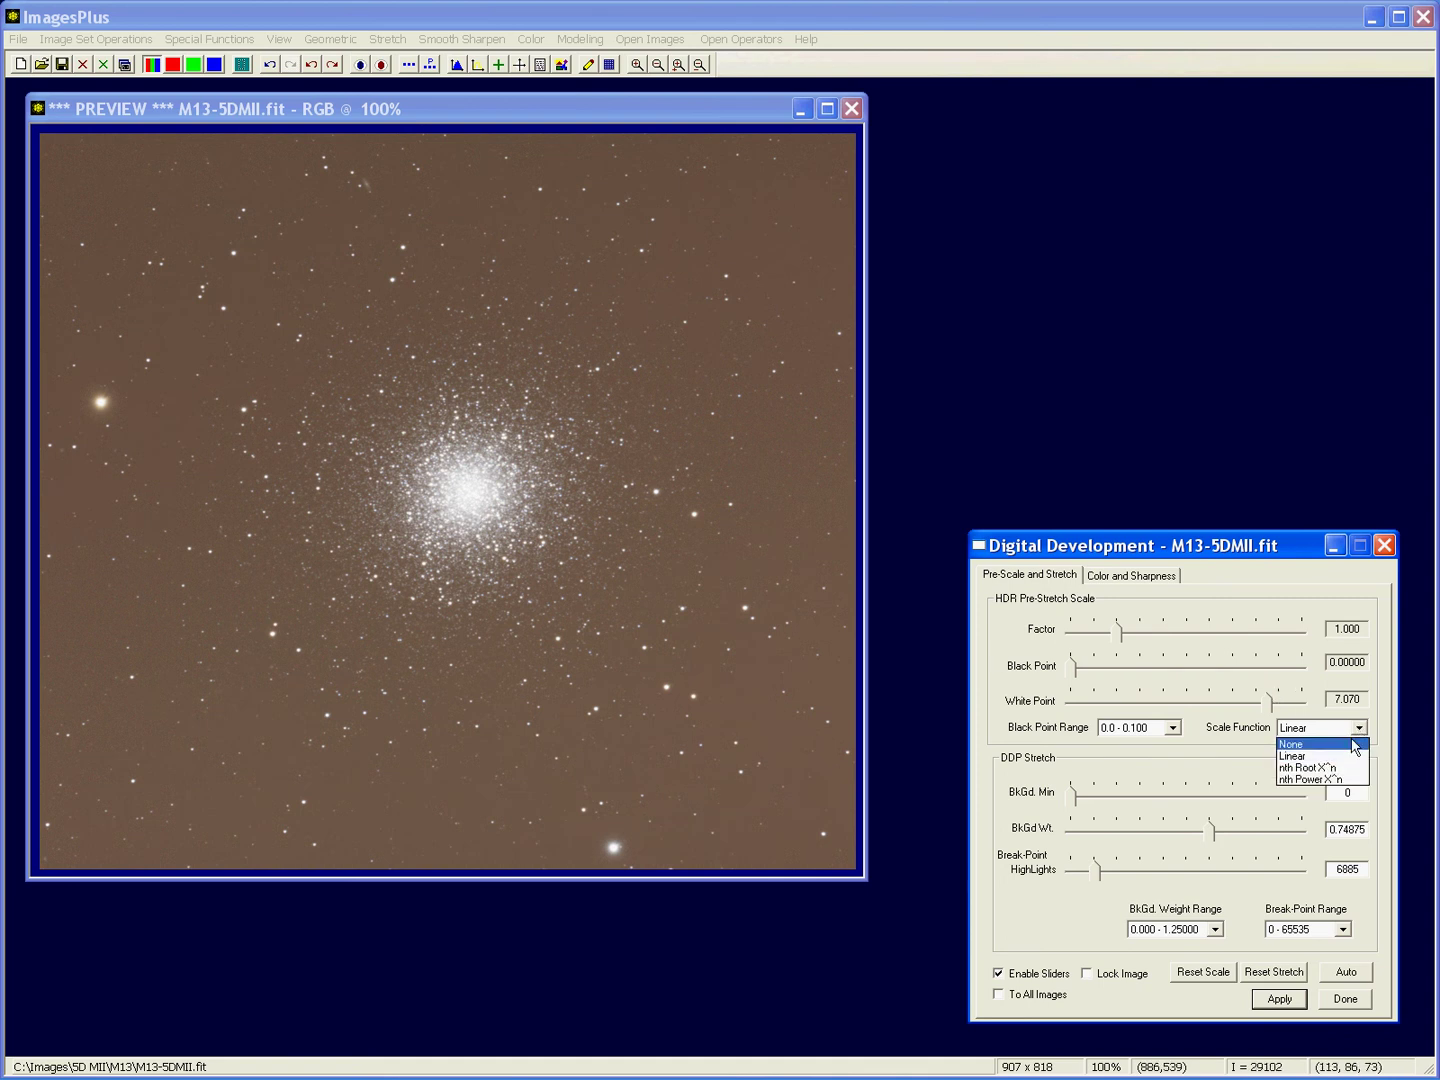
click(1347, 767)
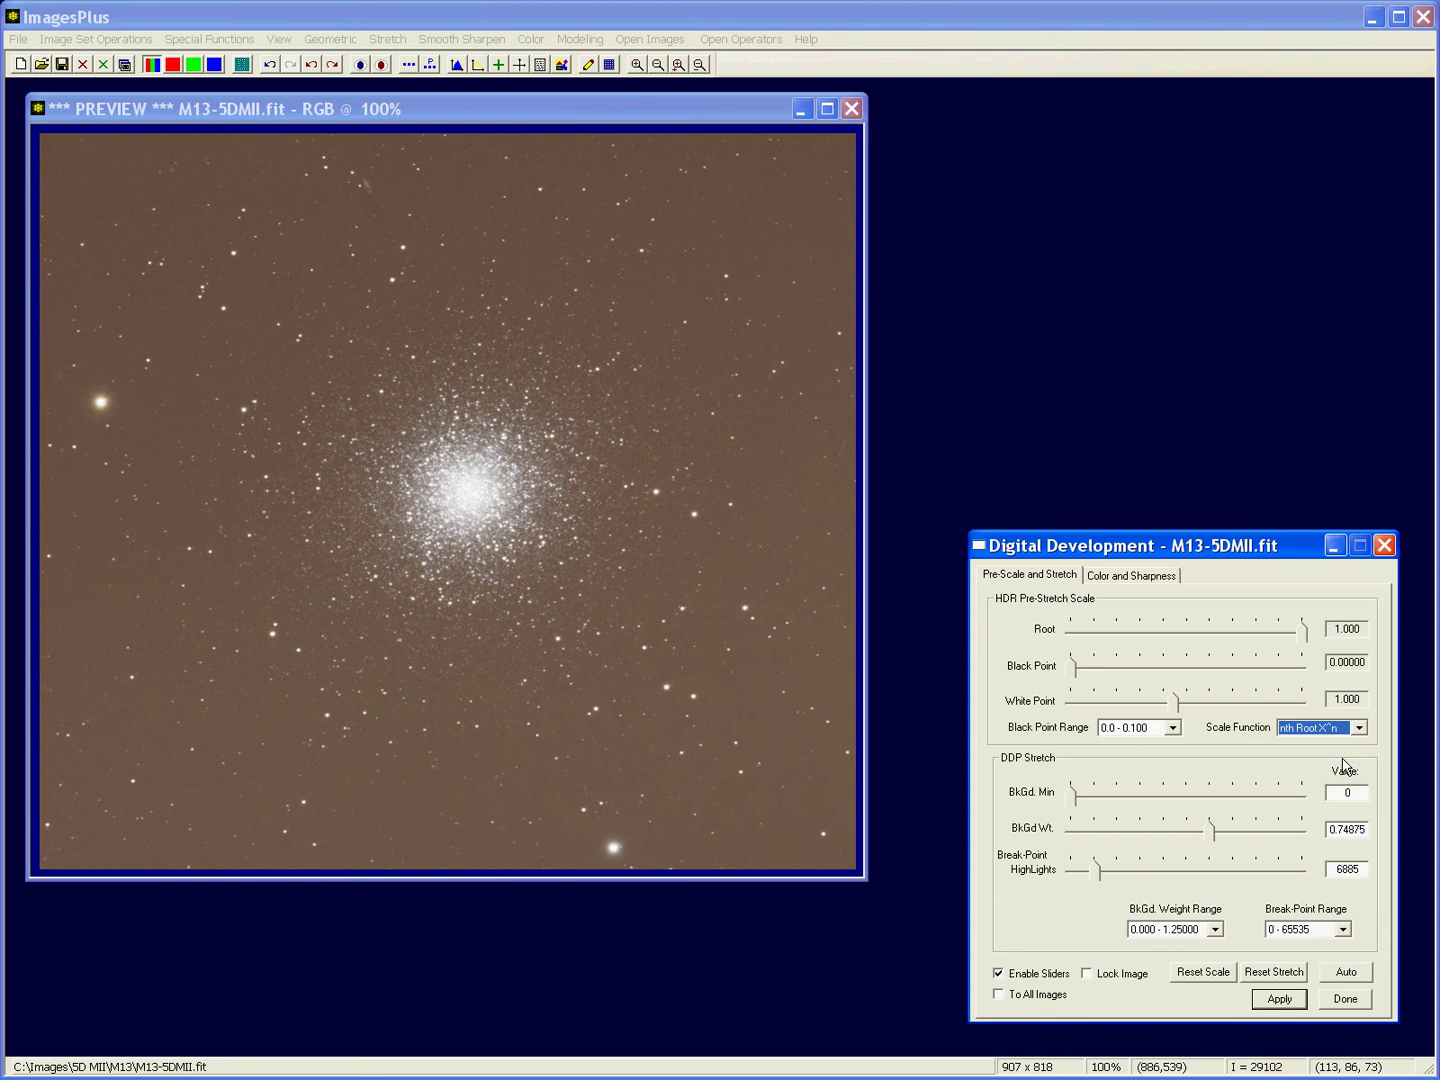
Step: Apply the stretch and lower the root exponent to about 0.665
click(1282, 1001)
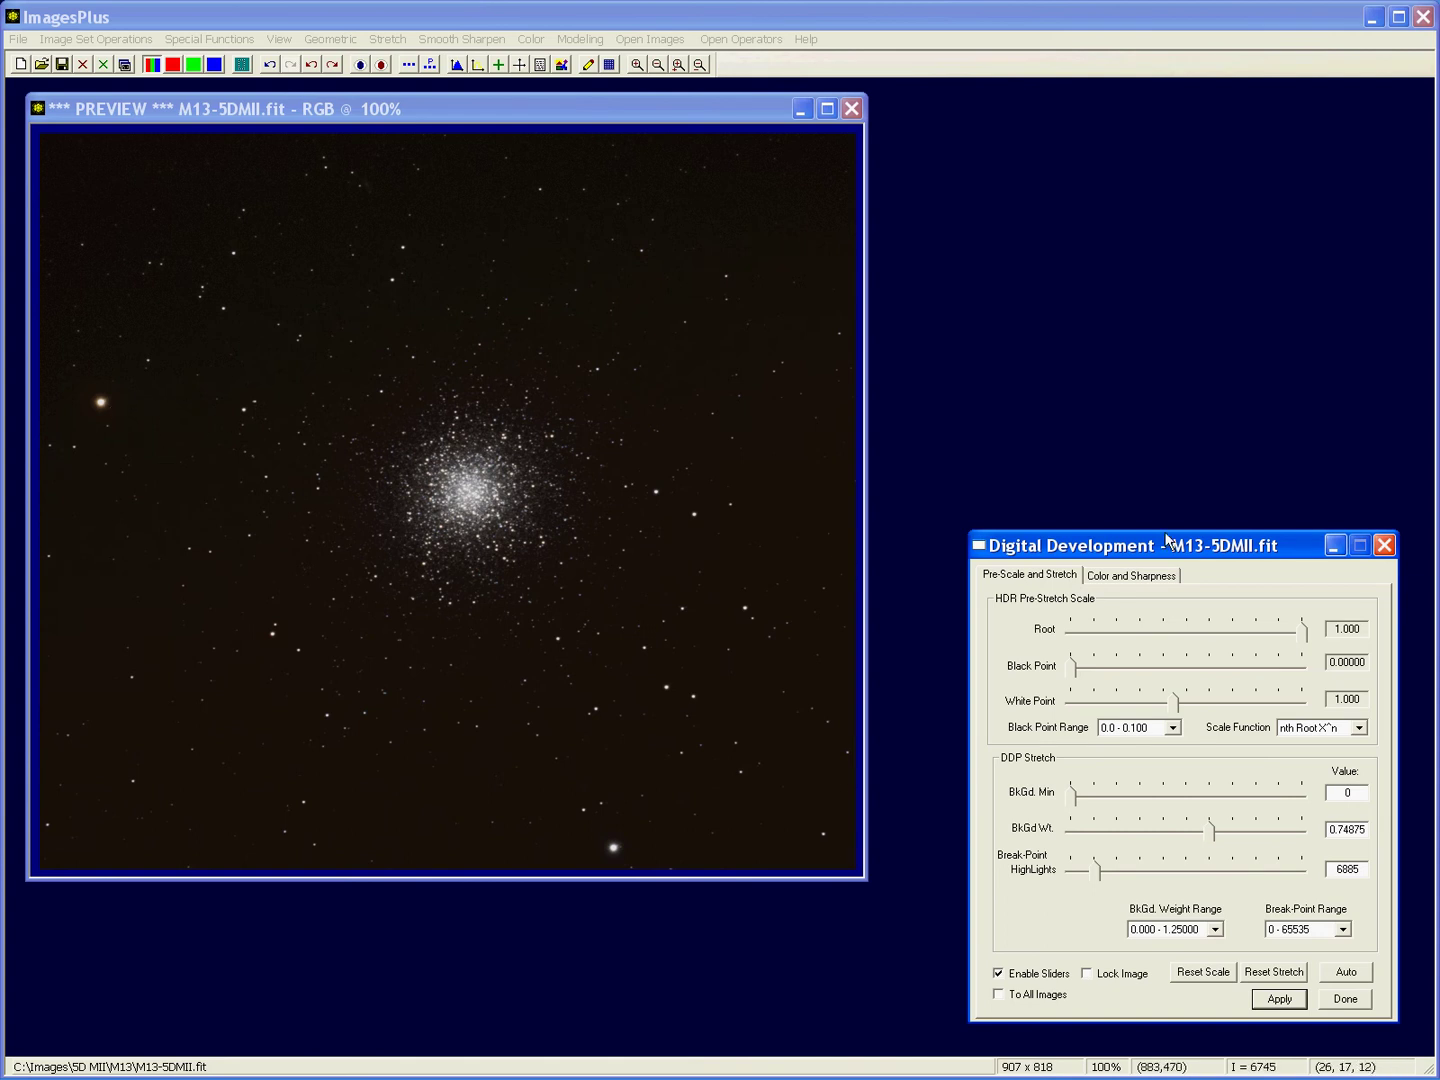
drag(1305, 636, 1230, 642)
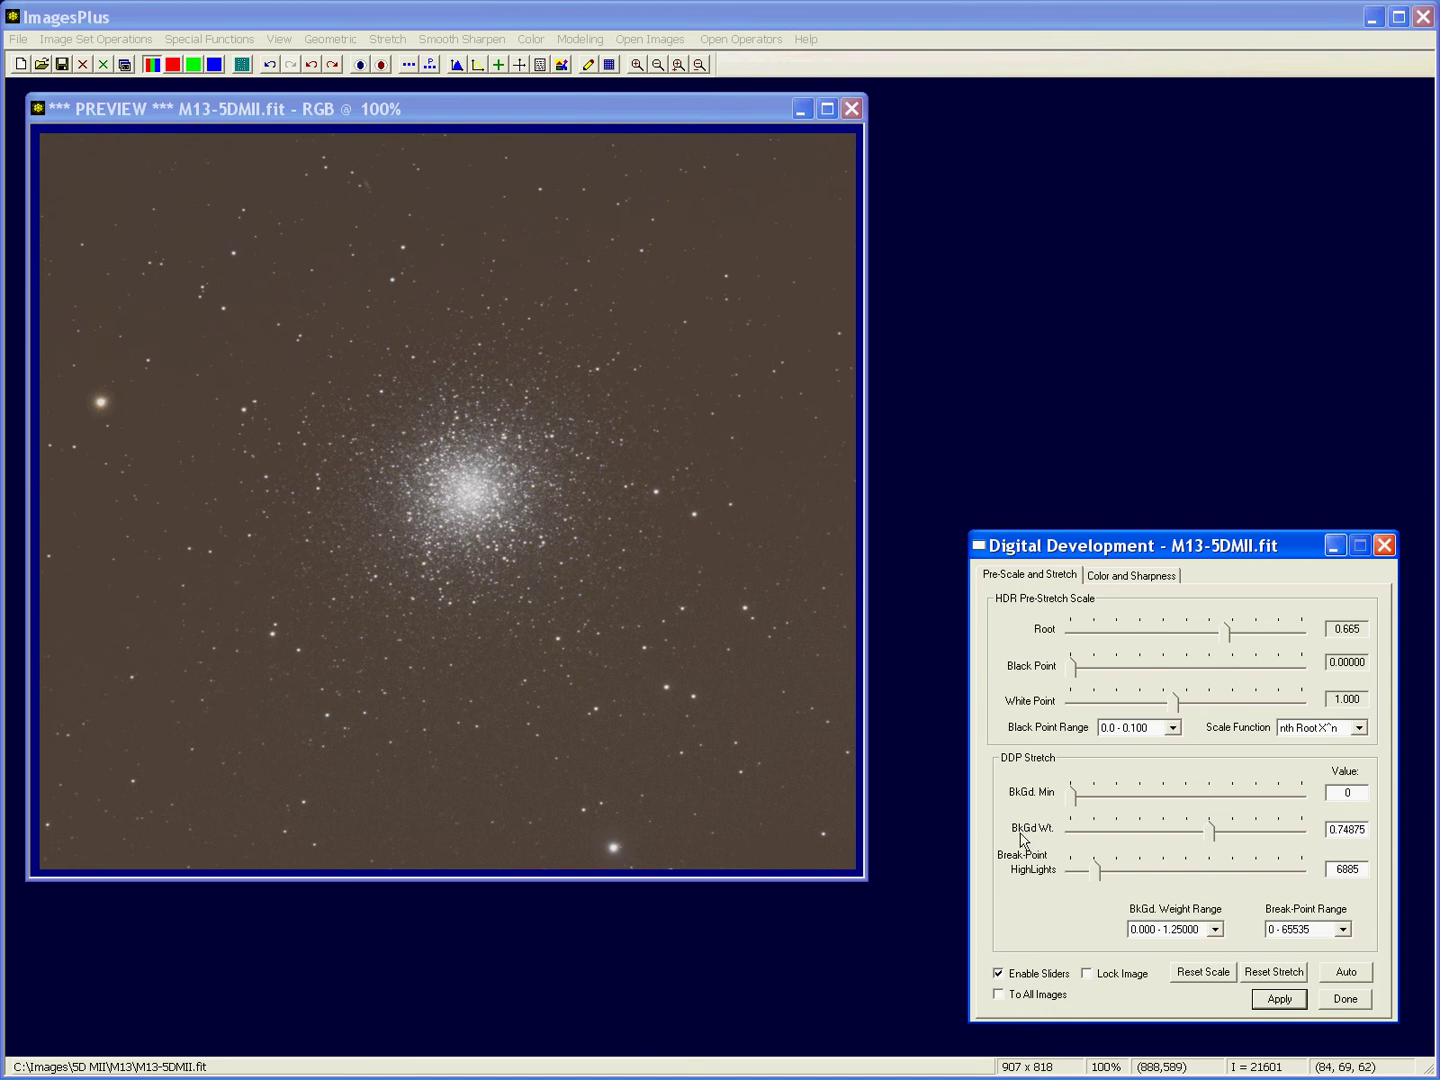
Step: Raise the background weight in stages to 0.98750 to darken the background
drag(1212, 838, 1243, 842)
drag(1246, 838, 1252, 838)
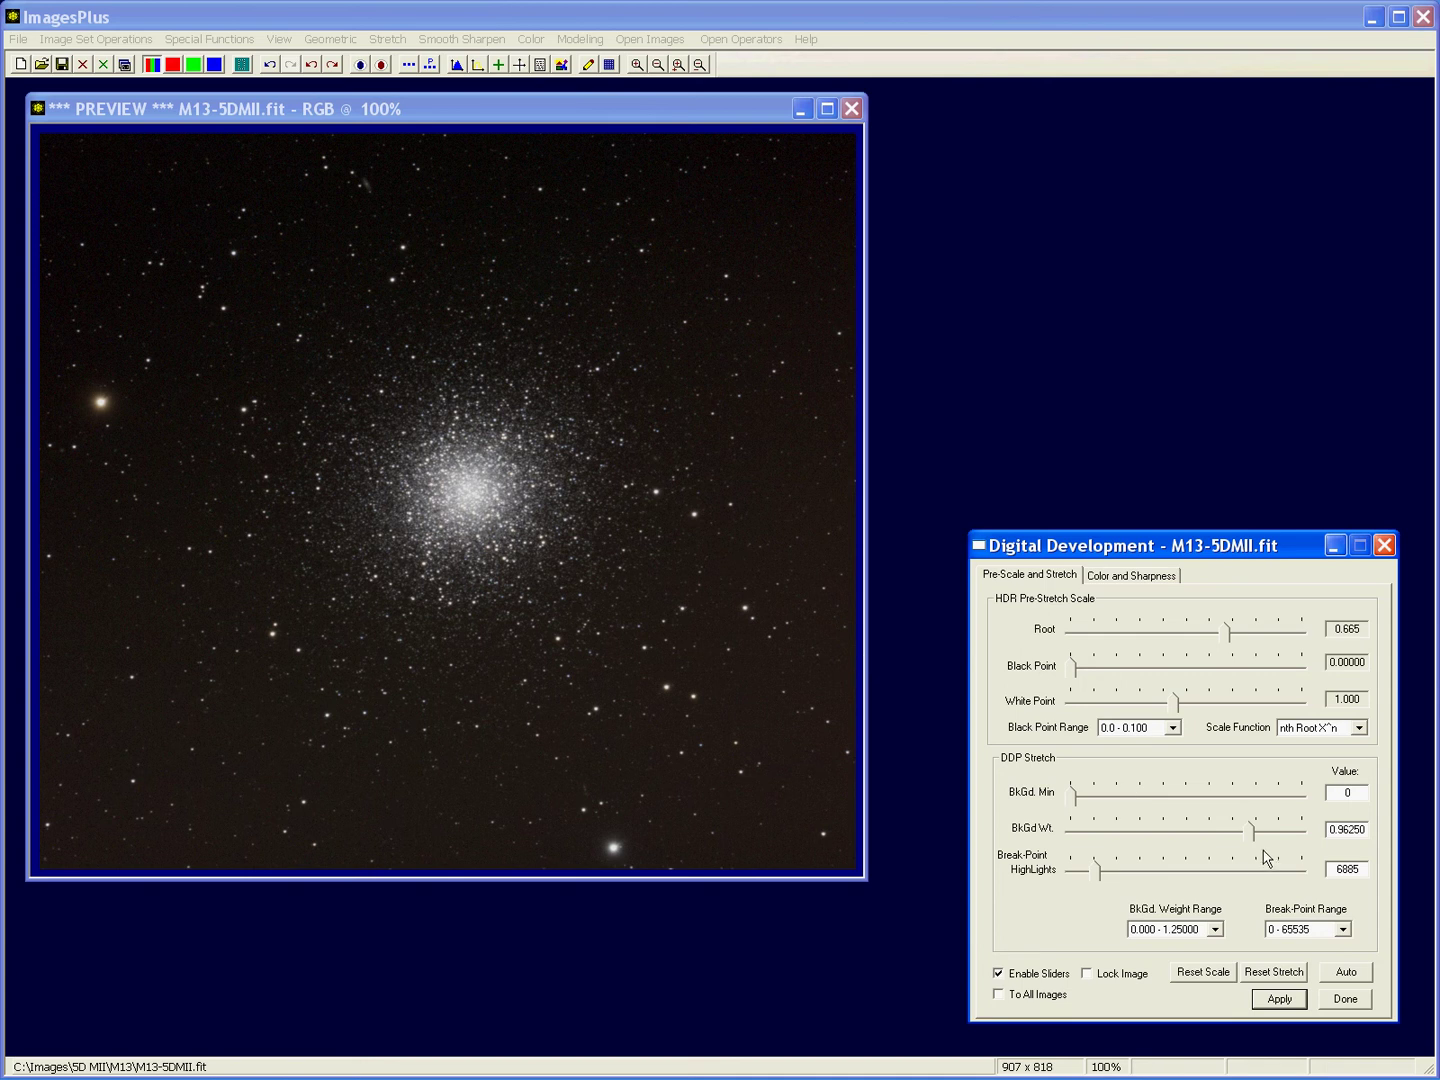
drag(1252, 839, 1258, 841)
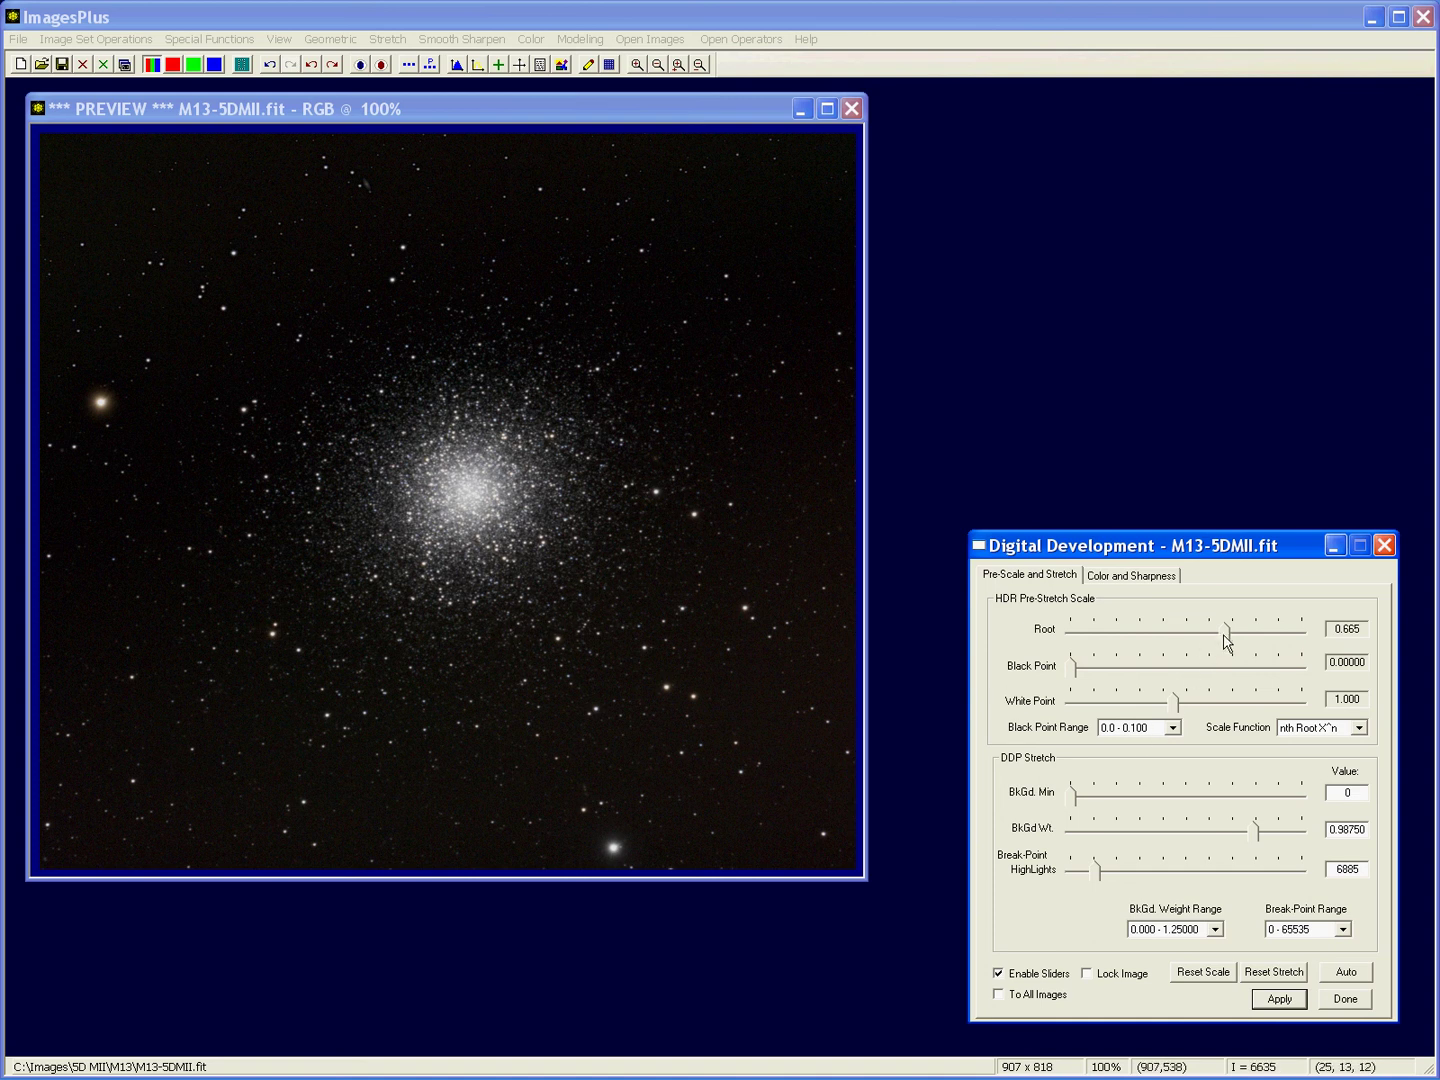
Step: Lower the root exponent slightly to 0.611
drag(1228, 633, 1213, 641)
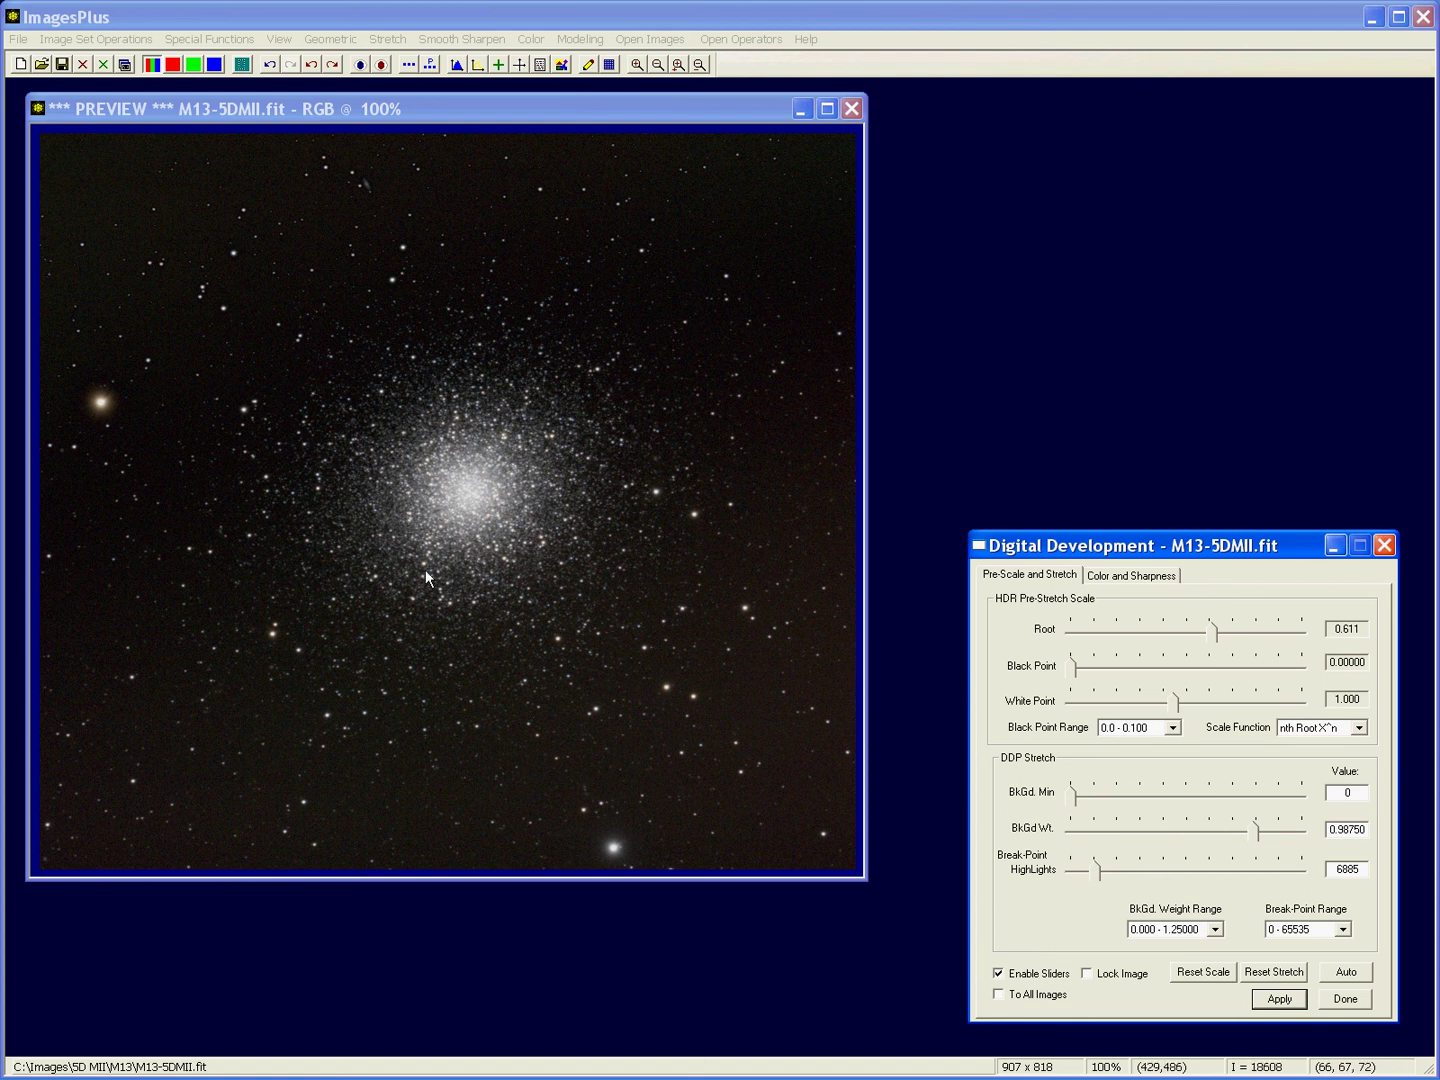
Step: Enable red-yellow, green-yellow and blue-magenta emphasis, with red near maximum and green slight
click(1128, 577)
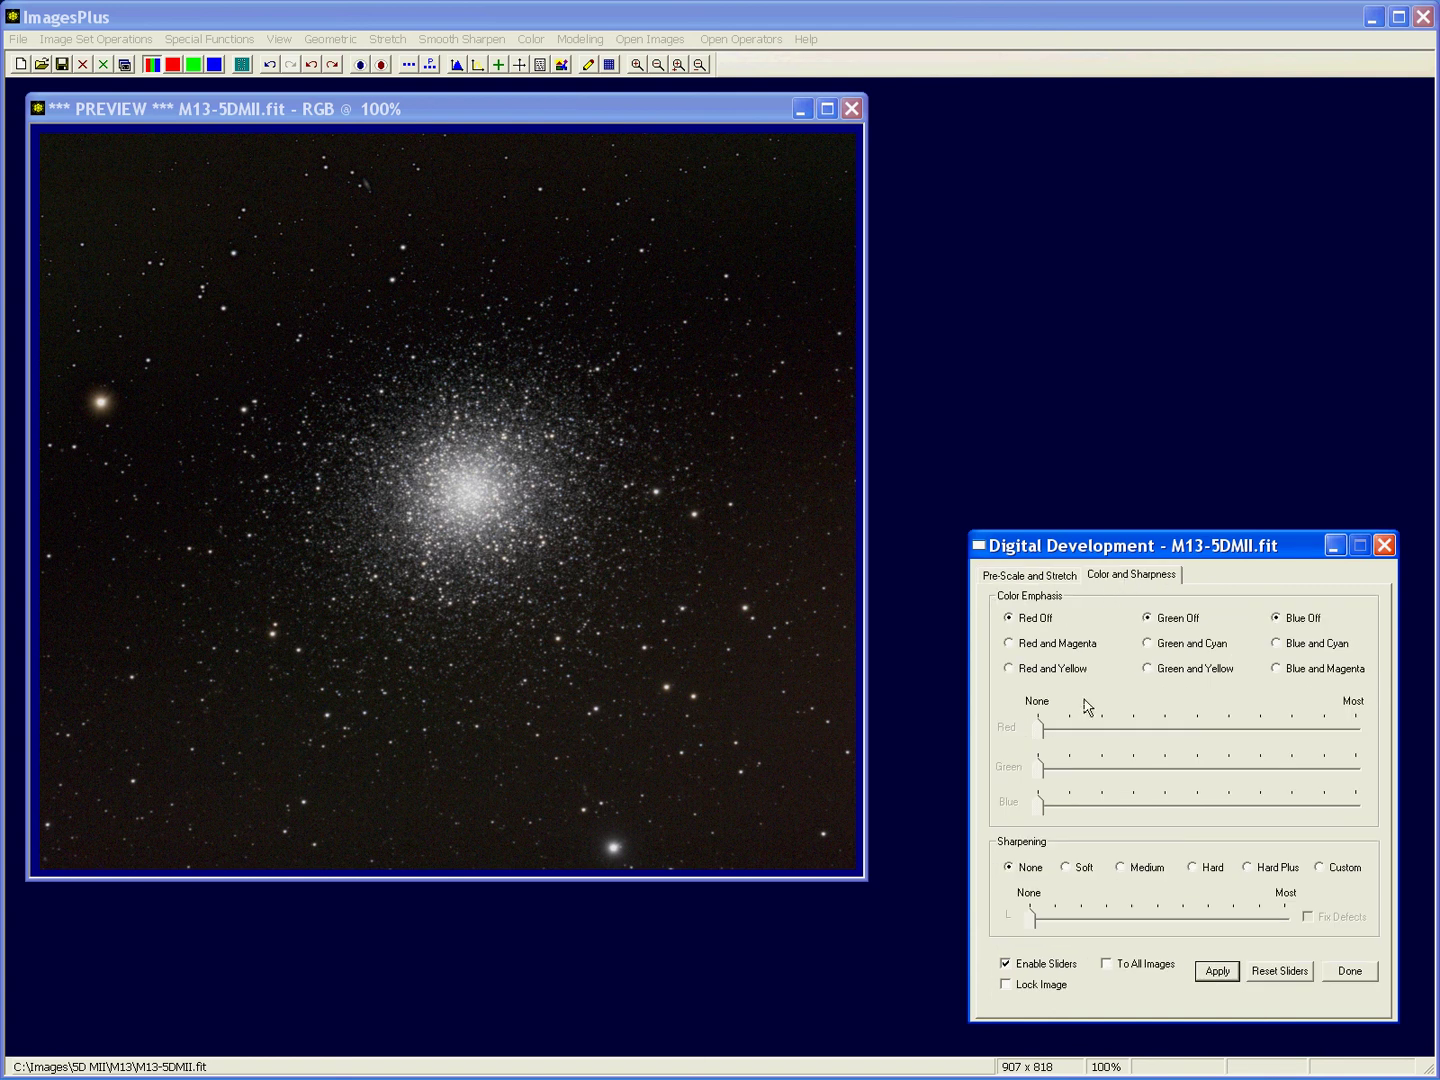
click(1054, 674)
click(1193, 675)
click(1294, 675)
drag(1043, 732, 1293, 731)
mouse_move(1041, 772)
mouse_down()
mouse_move(1058, 775)
mouse_move(1069, 810)
mouse_up()
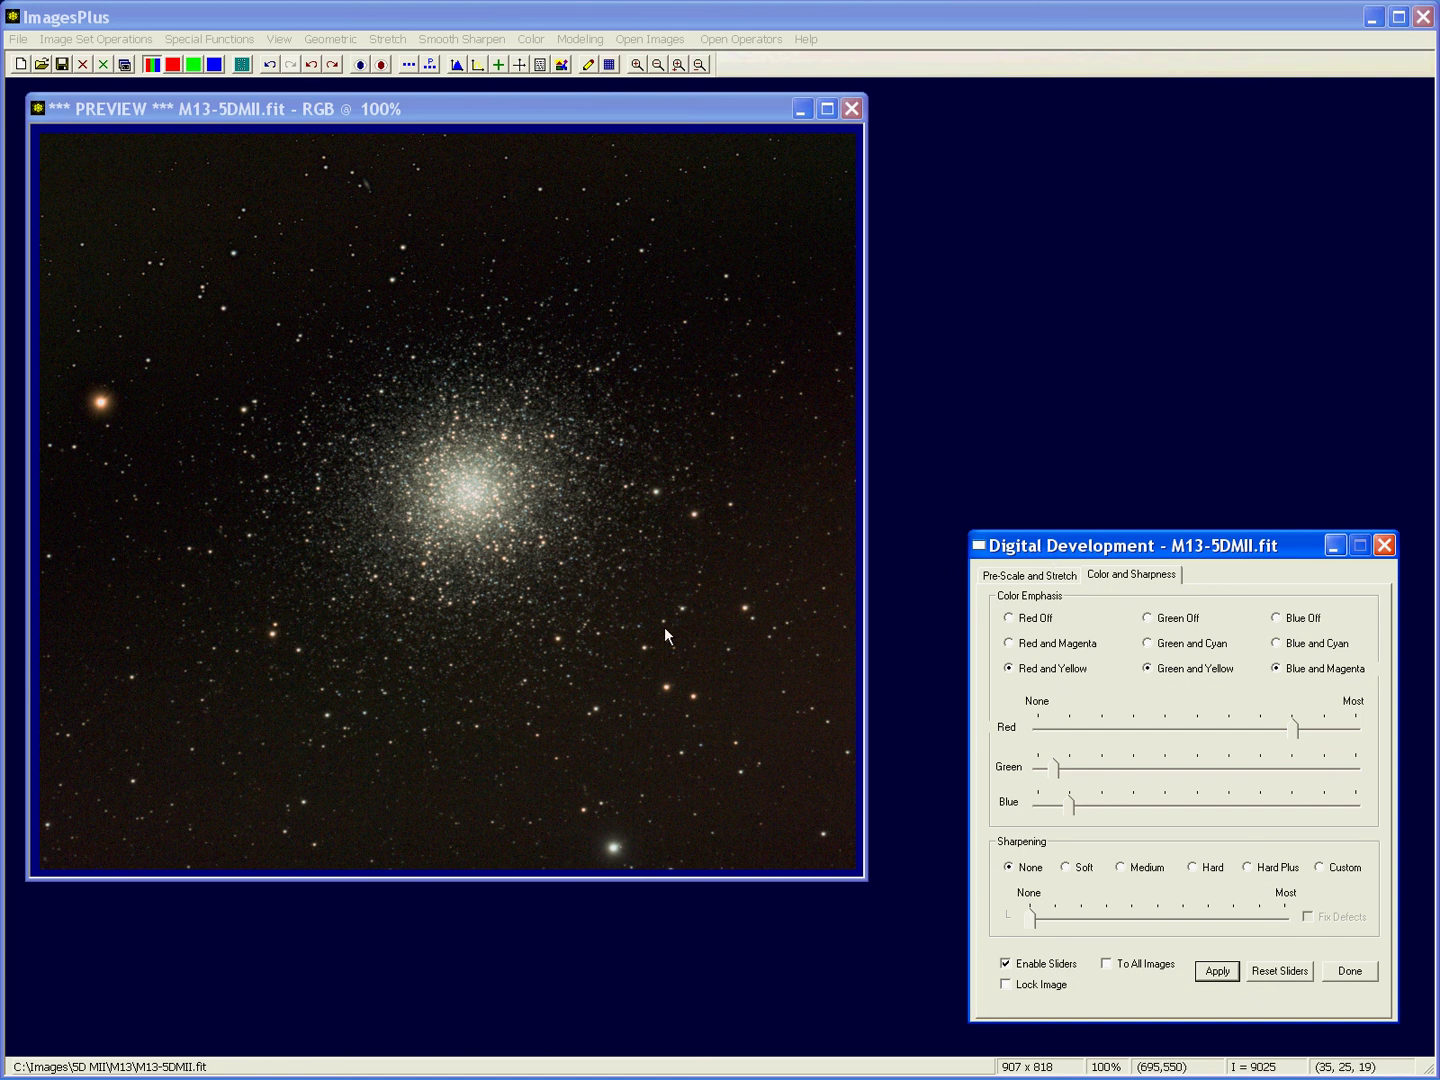
Step: Neutralize the background in Color Balance from a sampled sky patch (9212, 6626, 5315)
click(530, 38)
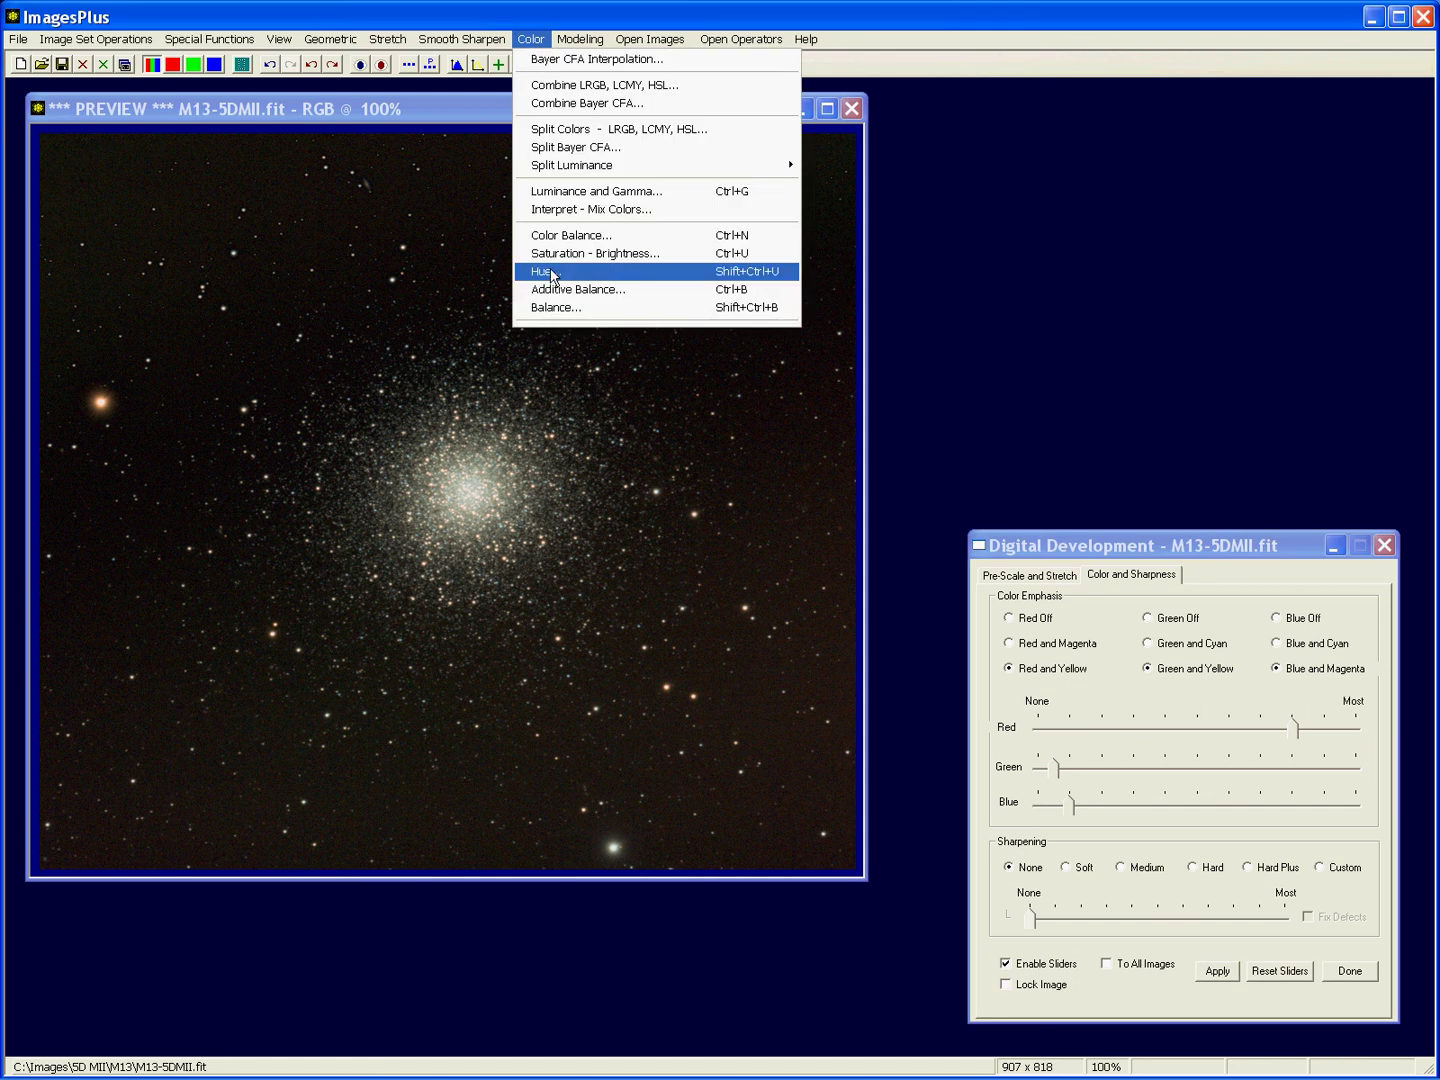
click(551, 235)
drag(1134, 736, 1099, 679)
click(1004, 783)
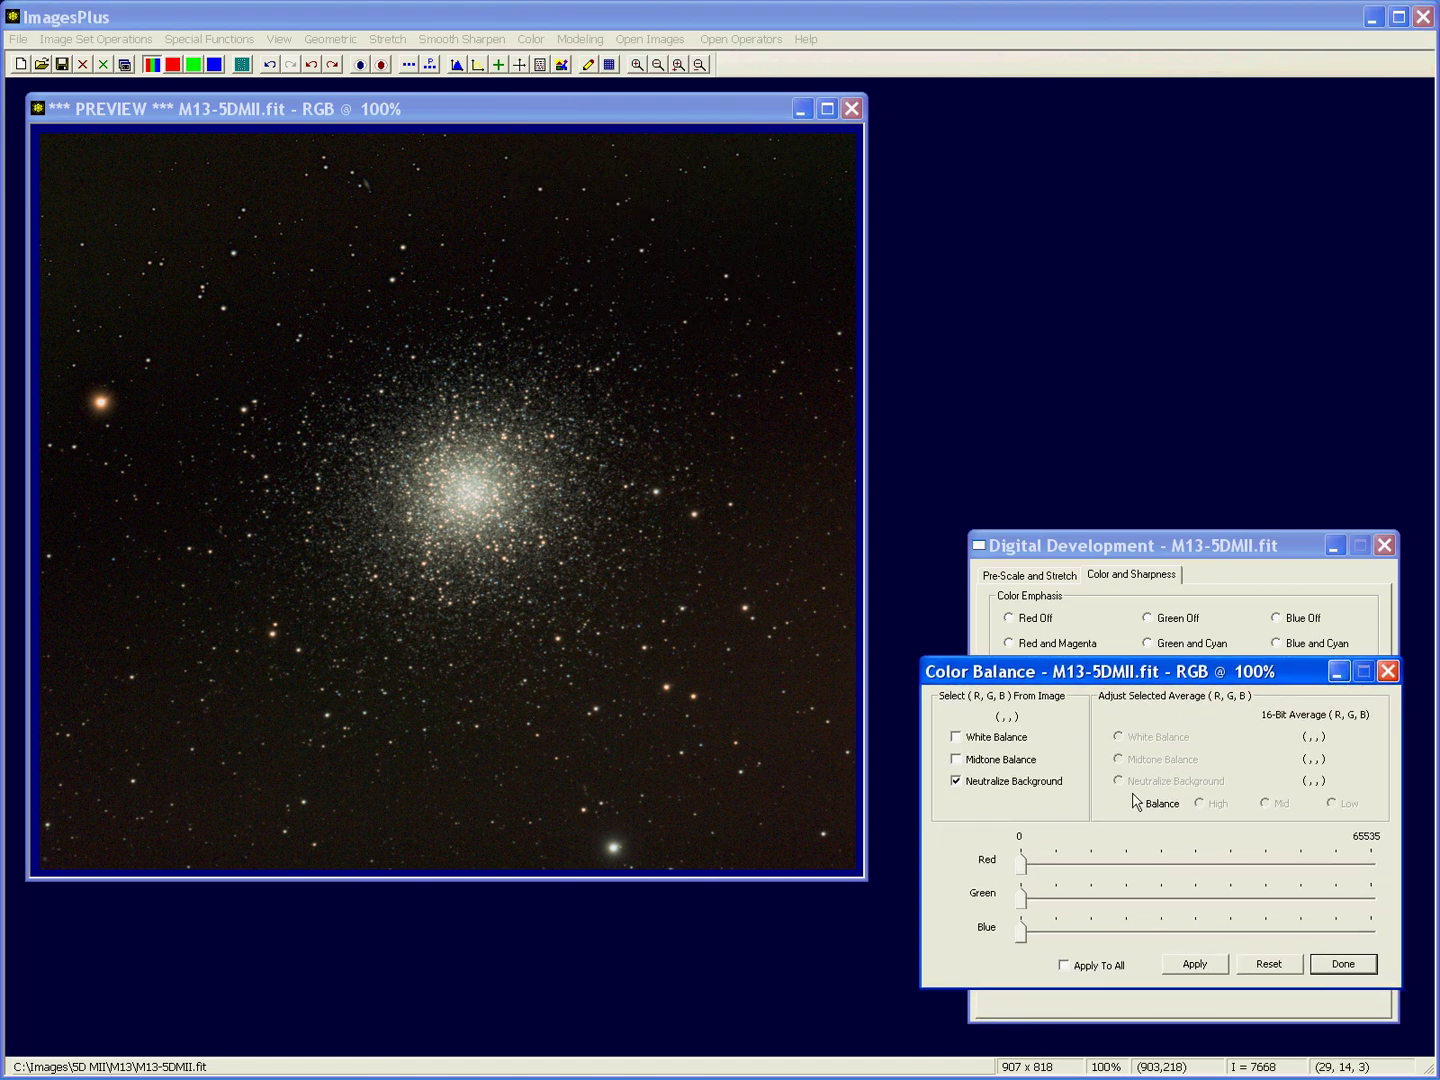
click(775, 708)
click(759, 681)
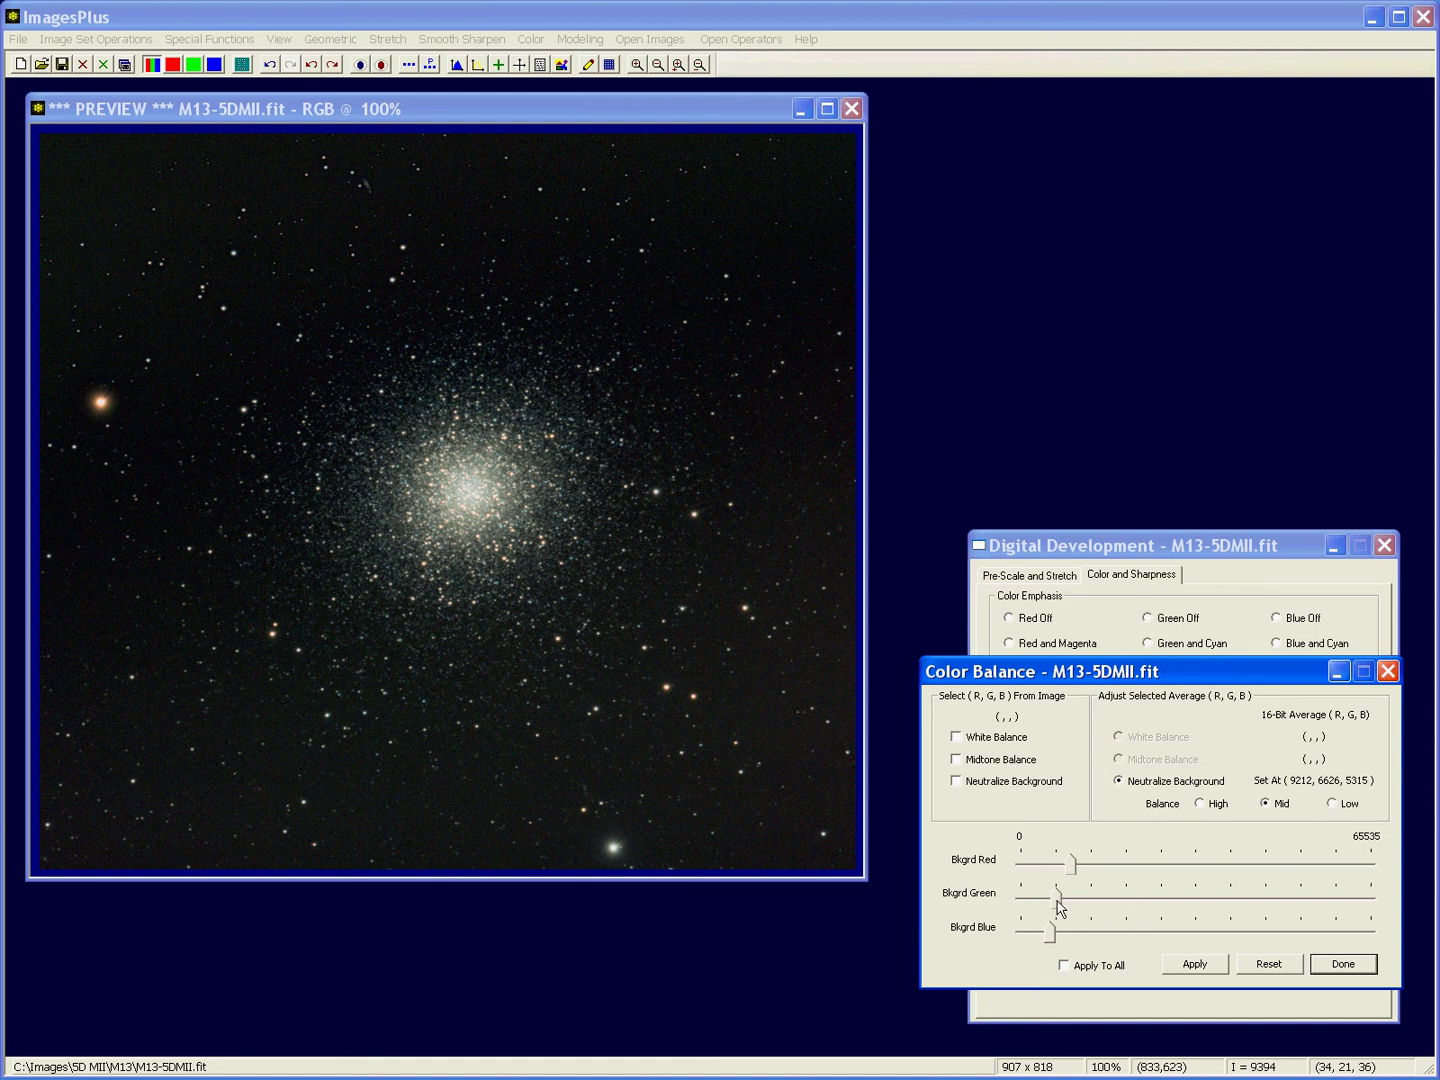
Step: Set background green to 8929 and bring the Digital Development window forward
drag(1058, 906, 1083, 909)
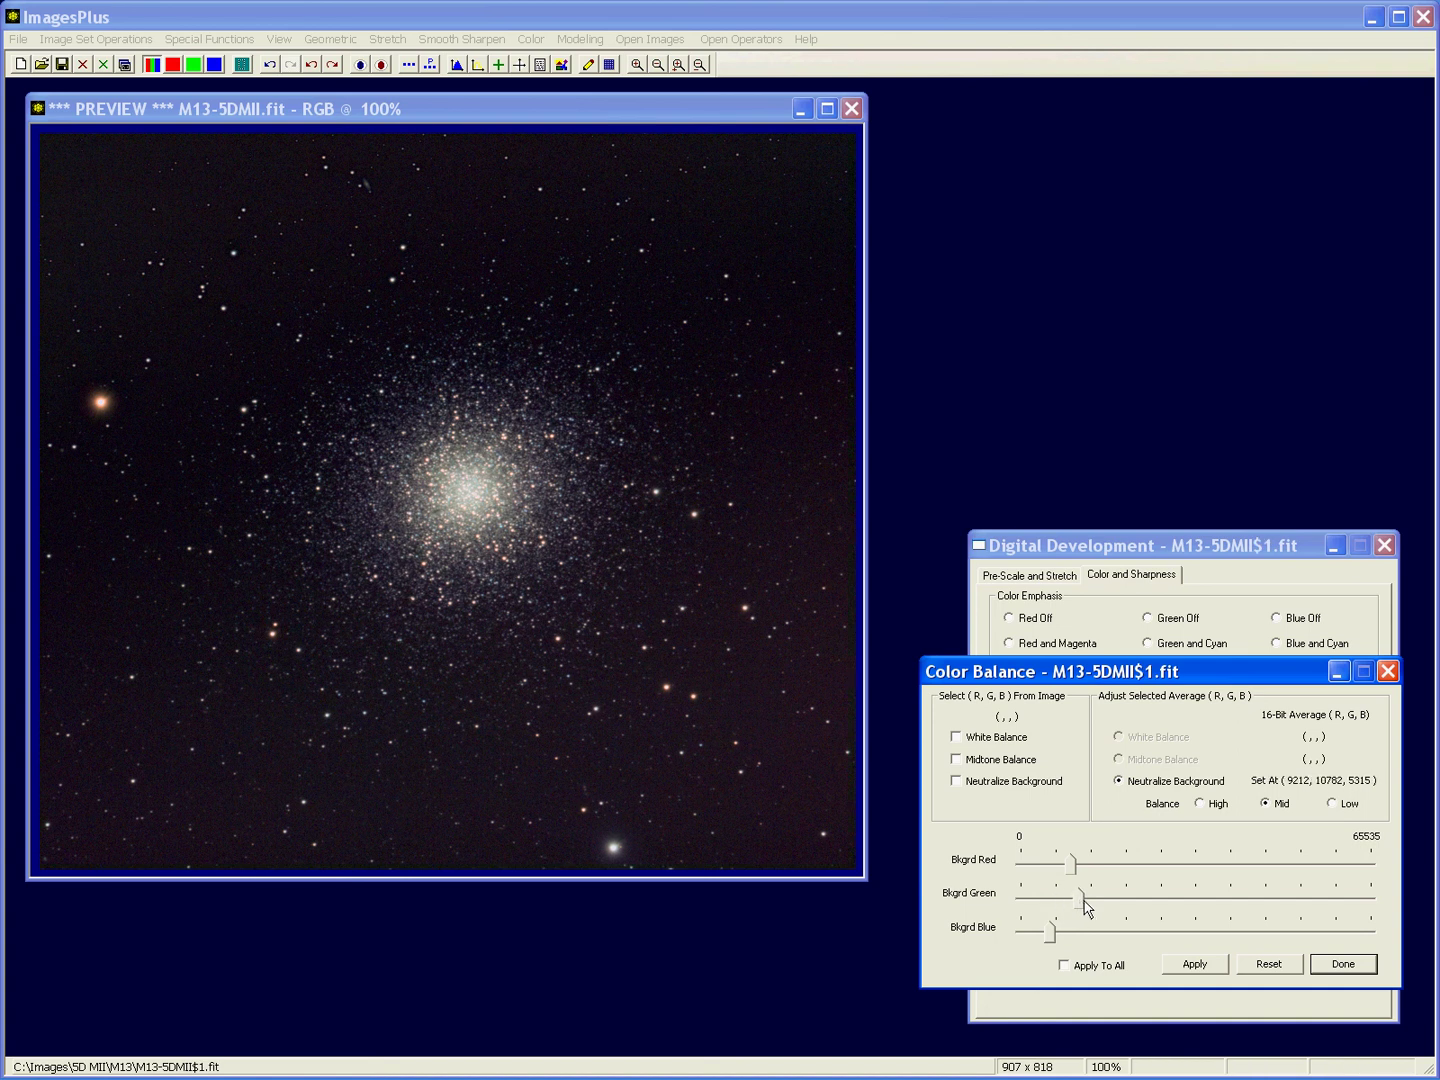
drag(1083, 906, 1075, 907)
click(1106, 549)
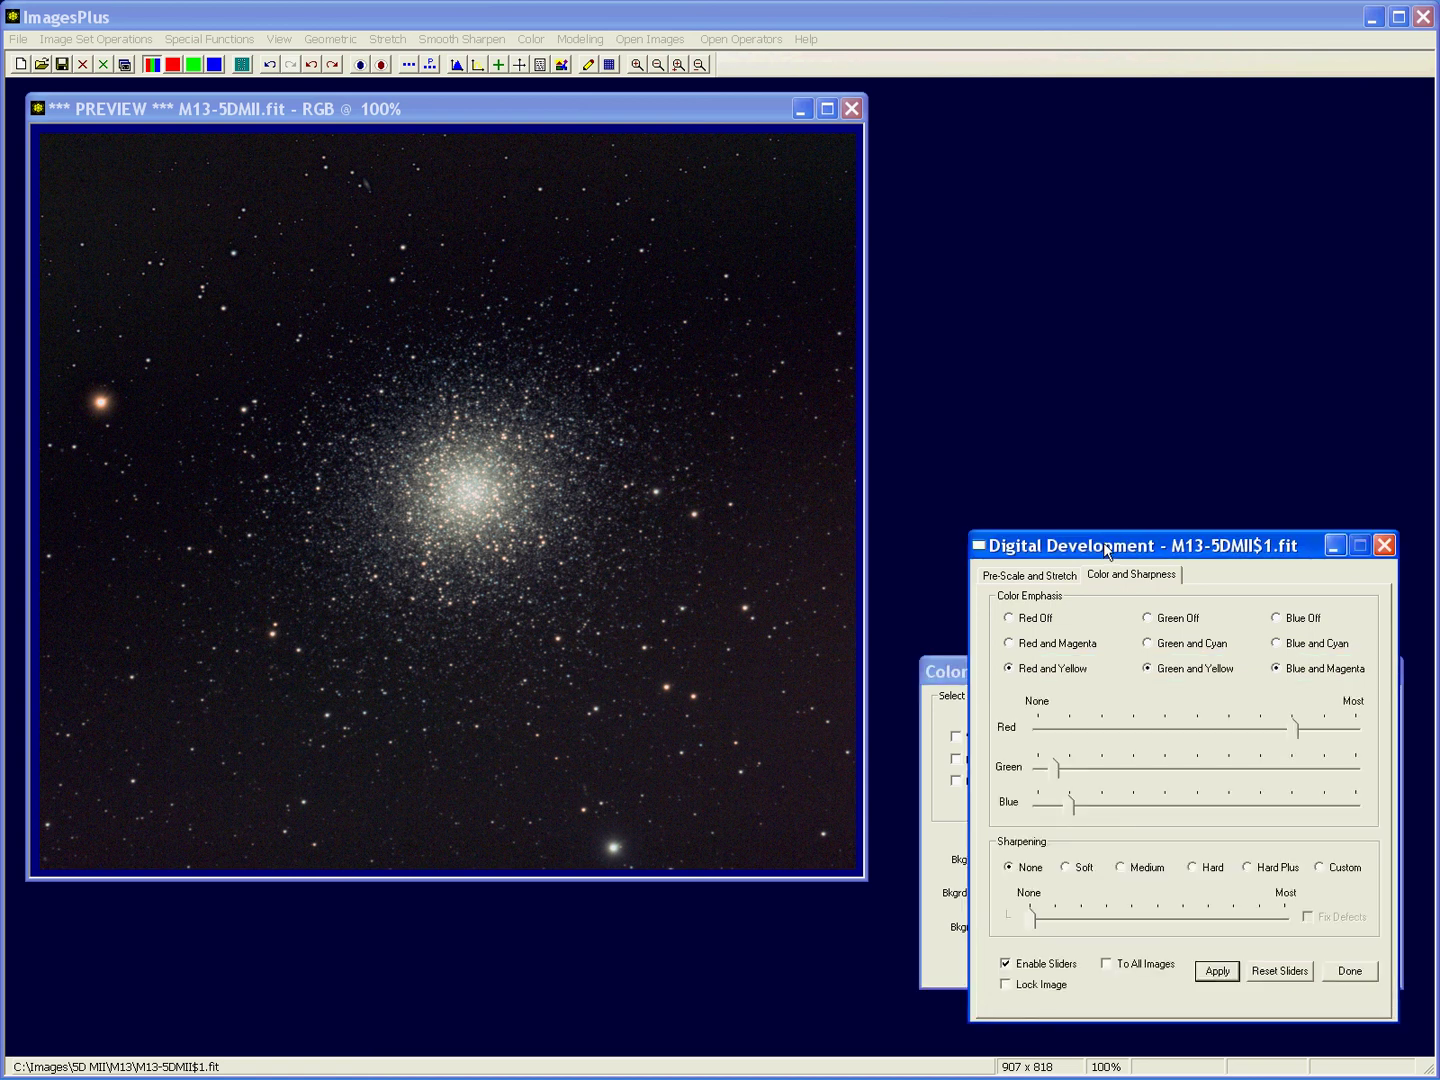
Step: Open the process history and view Read, then Digital Development, ending on Color Balance
click(538, 64)
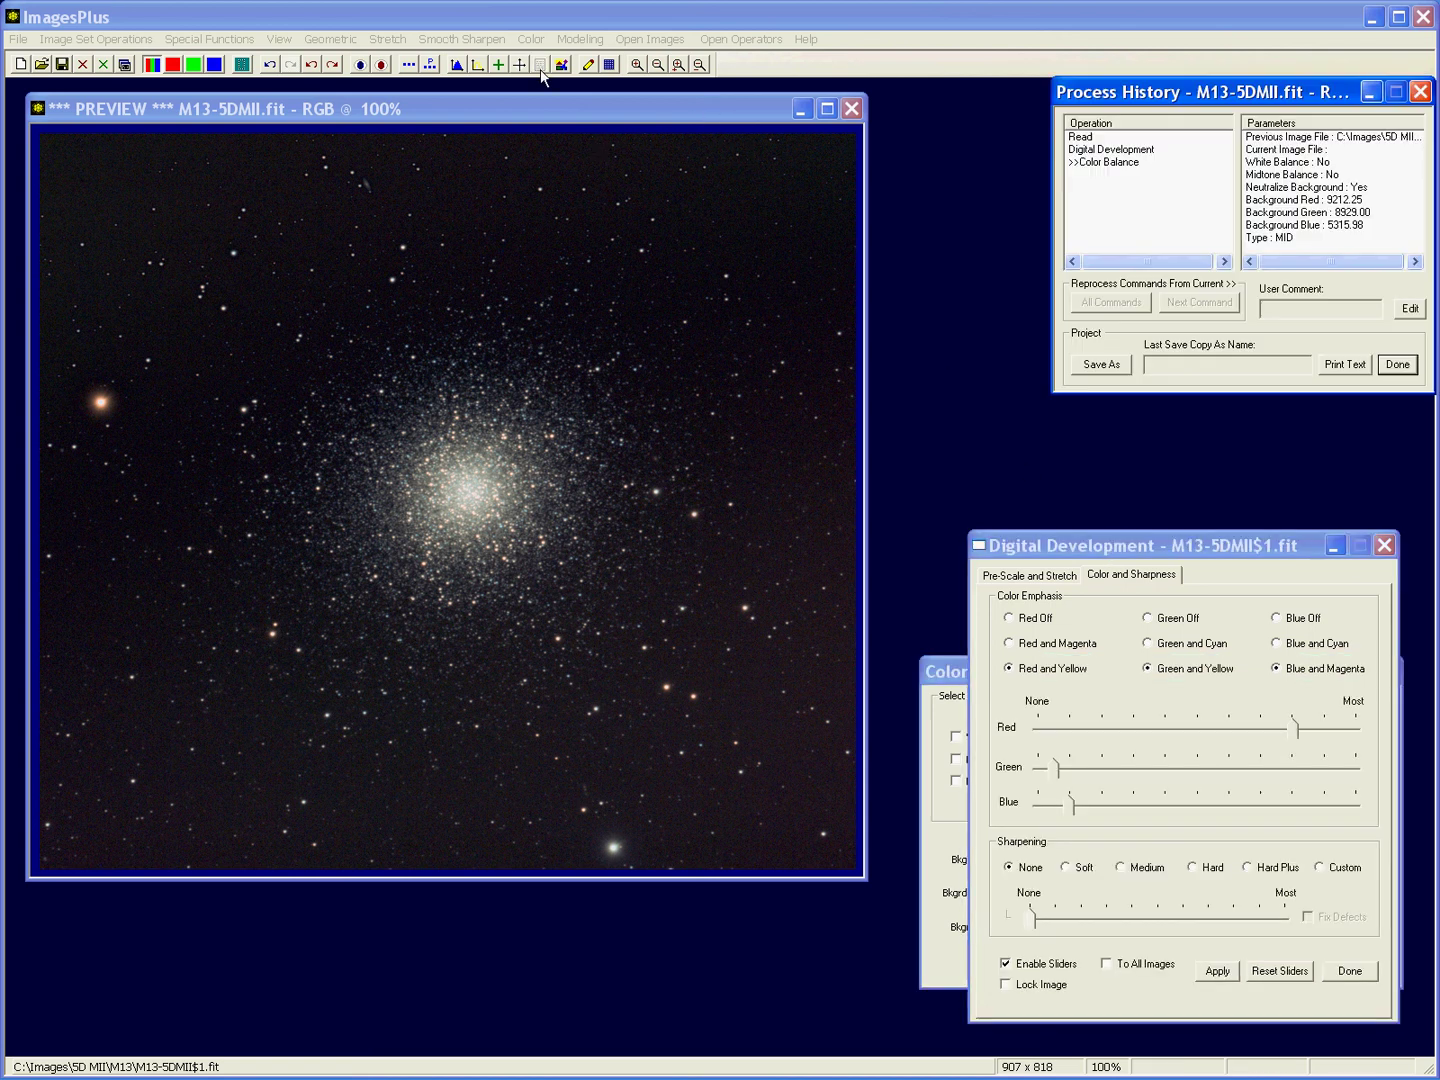
click(1080, 137)
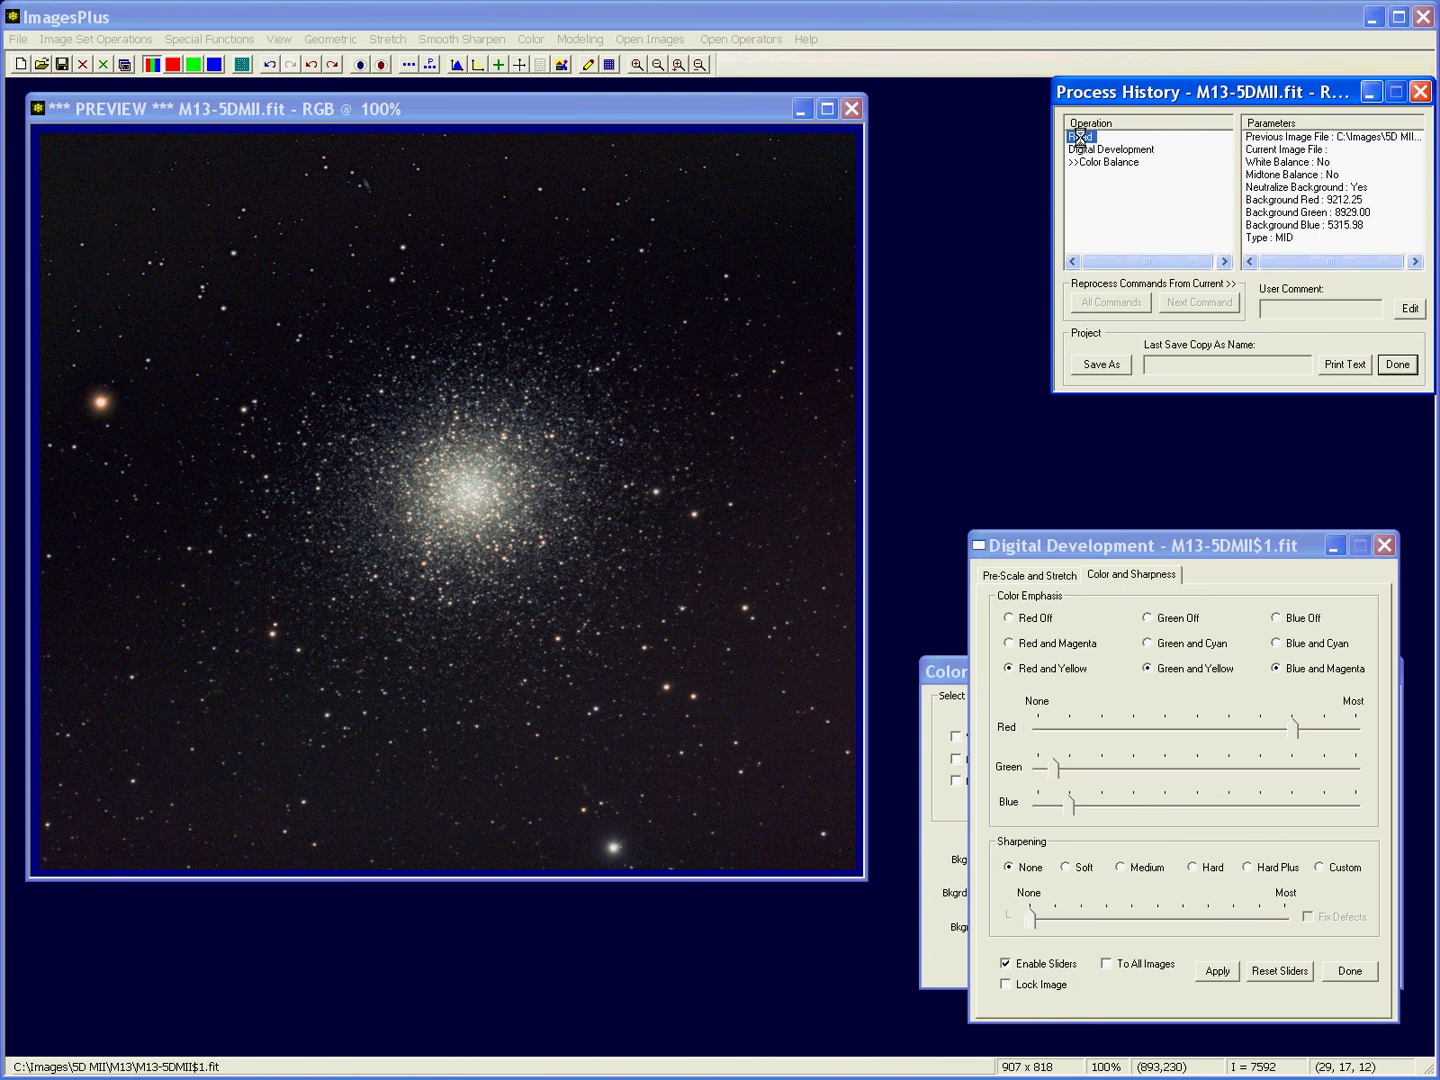
click(1083, 150)
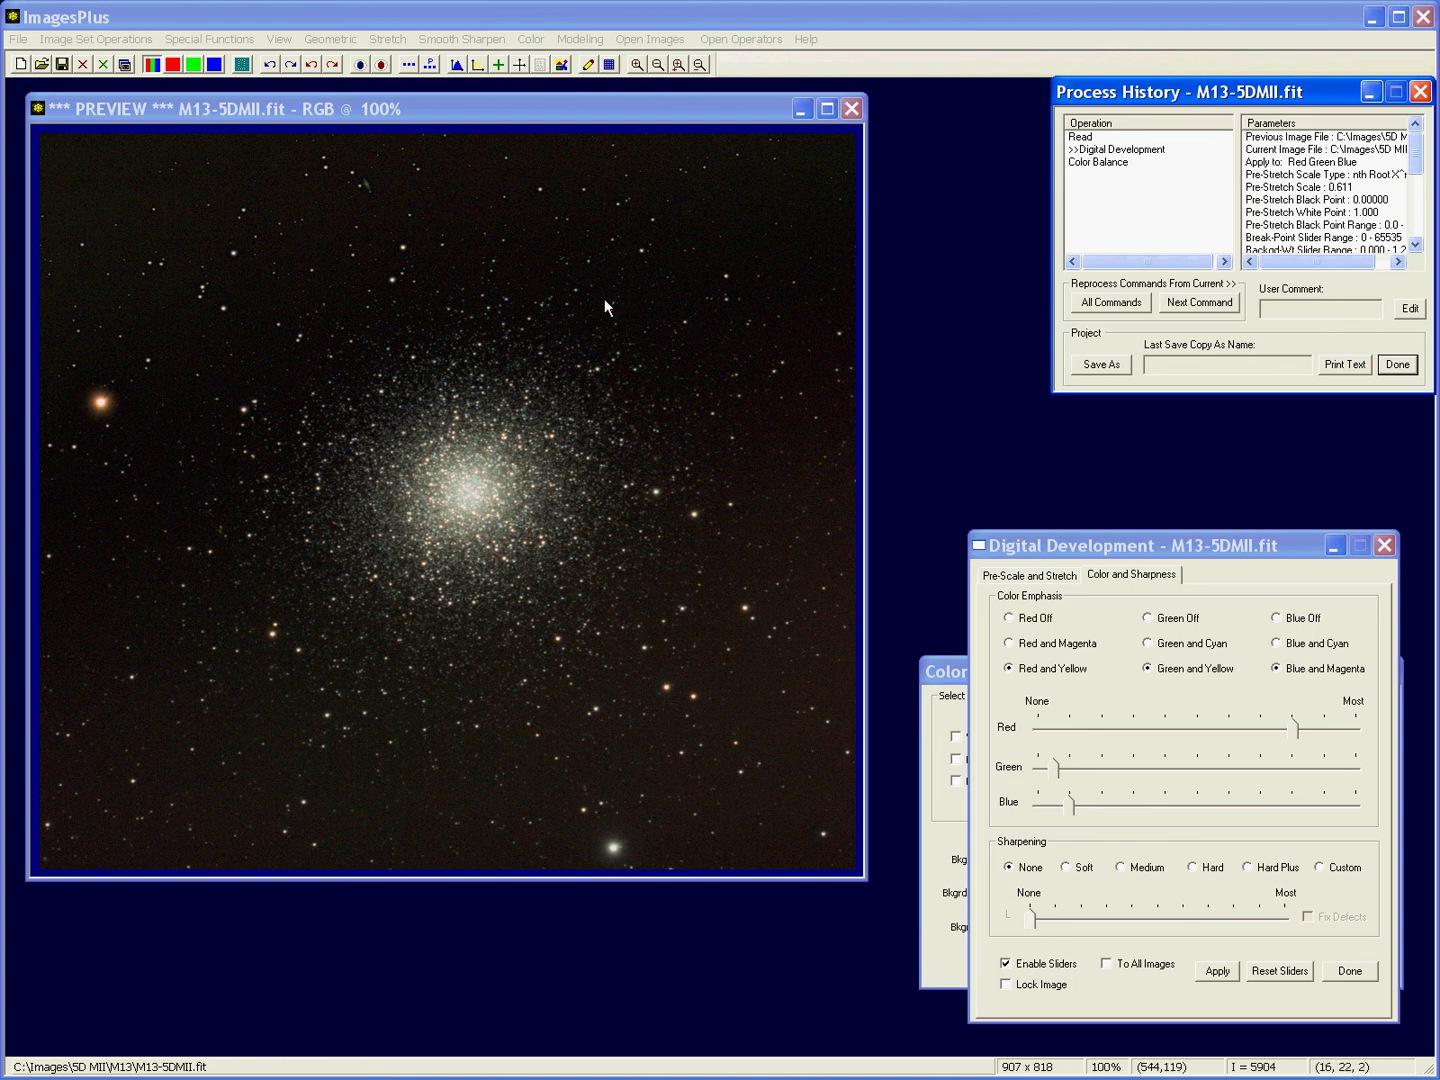
click(1097, 162)
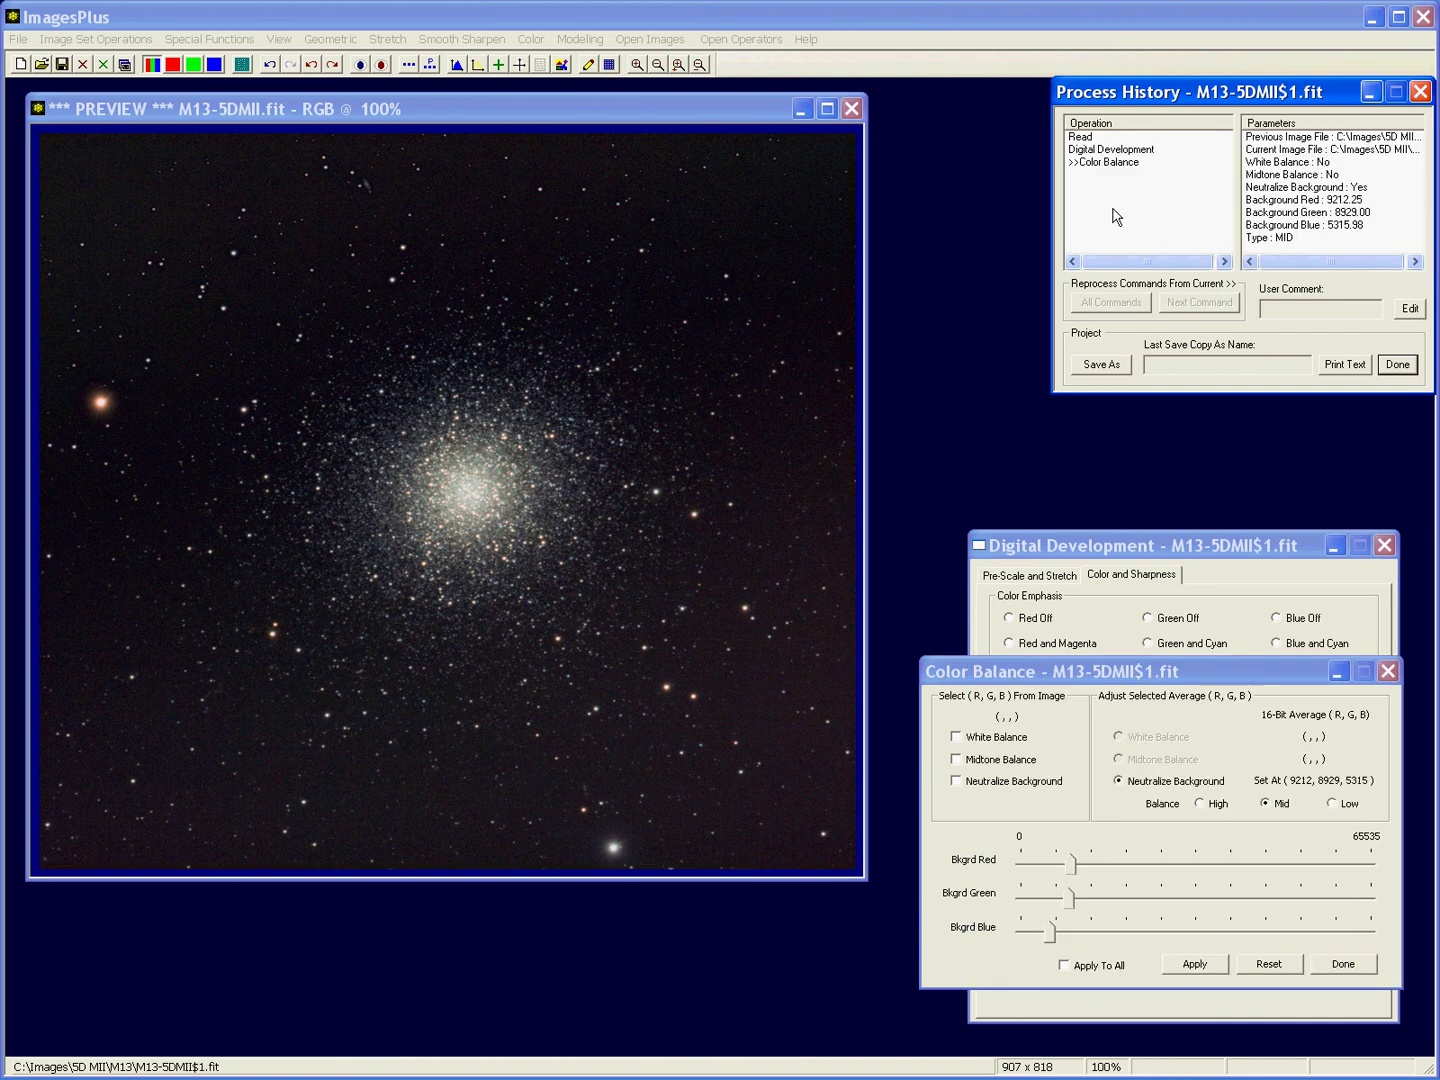